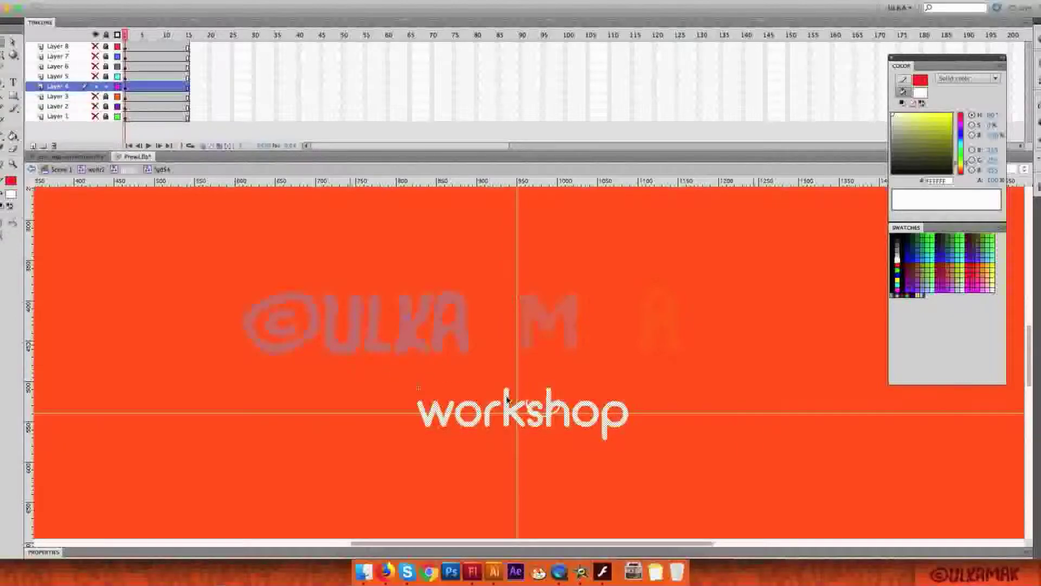
# Delete the surplus letters of "workshop" on Layer 5 so that only its single letter remains.
pyautogui.click(59, 76)
pyautogui.keyDown('shift'); pyautogui.click(535, 413); pyautogui.keyUp('shift')
pyautogui.press('Delete')
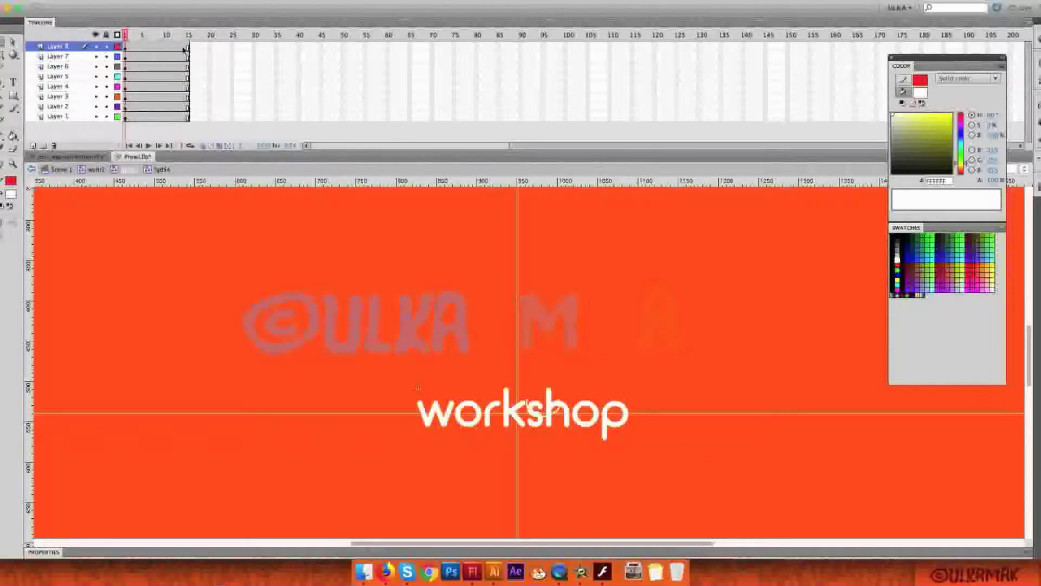
# Insert blank keyframes at frame 2 on all eight layers and paint a small white brush stroke over the w on Layer 1.
pyautogui.moveTo(130, 60); pyautogui.dragTo(130, 117)
pyautogui.press('F7')
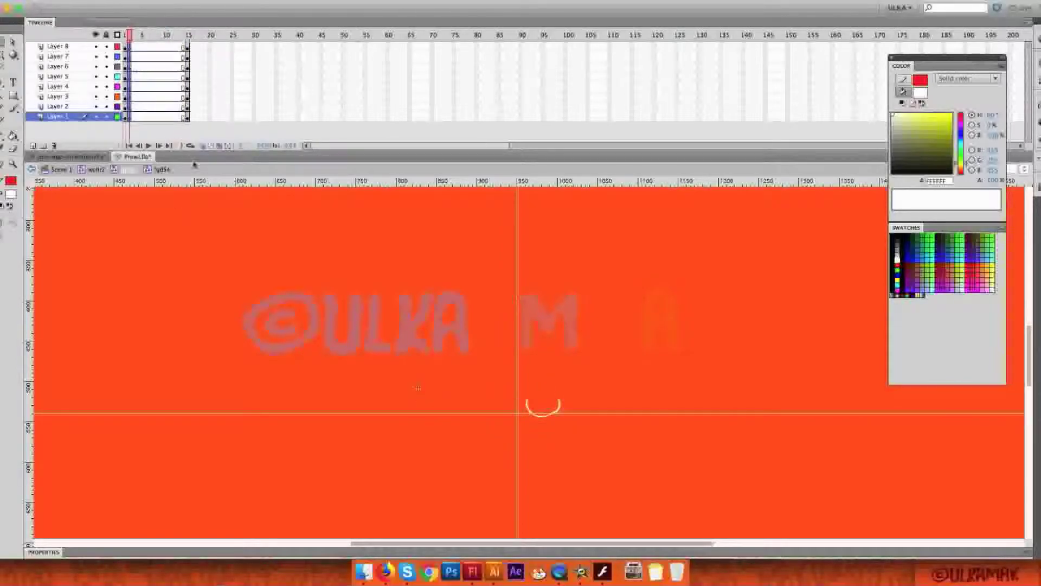
pyautogui.click(211, 146)
pyautogui.click(13, 109)
pyautogui.click(10, 181)
pyautogui.click(24, 244)
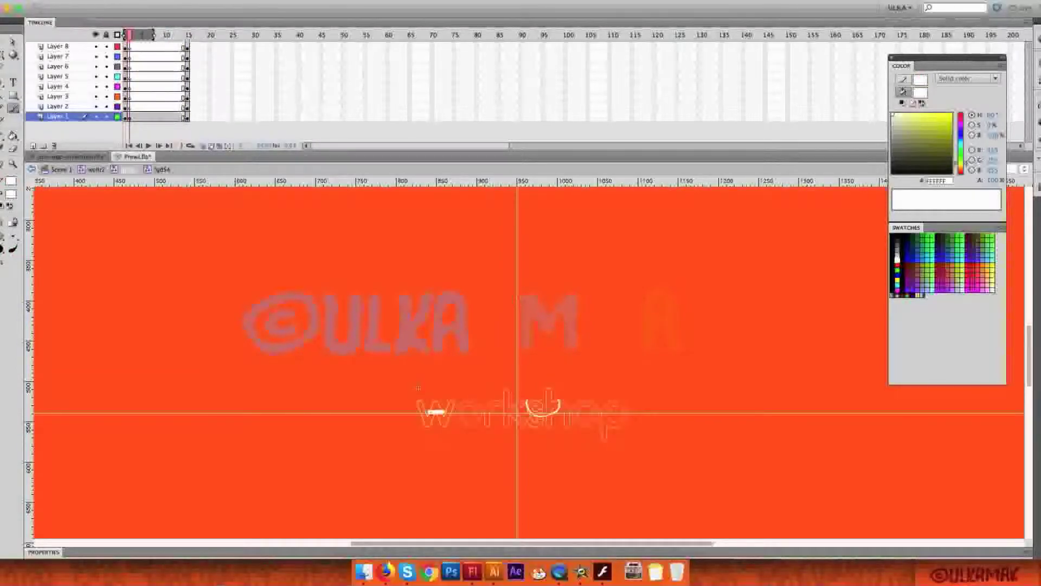
# Paint a small white brush shape over each remaining letter on its own layer, locking the finished layers.
pyautogui.click(106, 106)
pyautogui.click(58, 97)
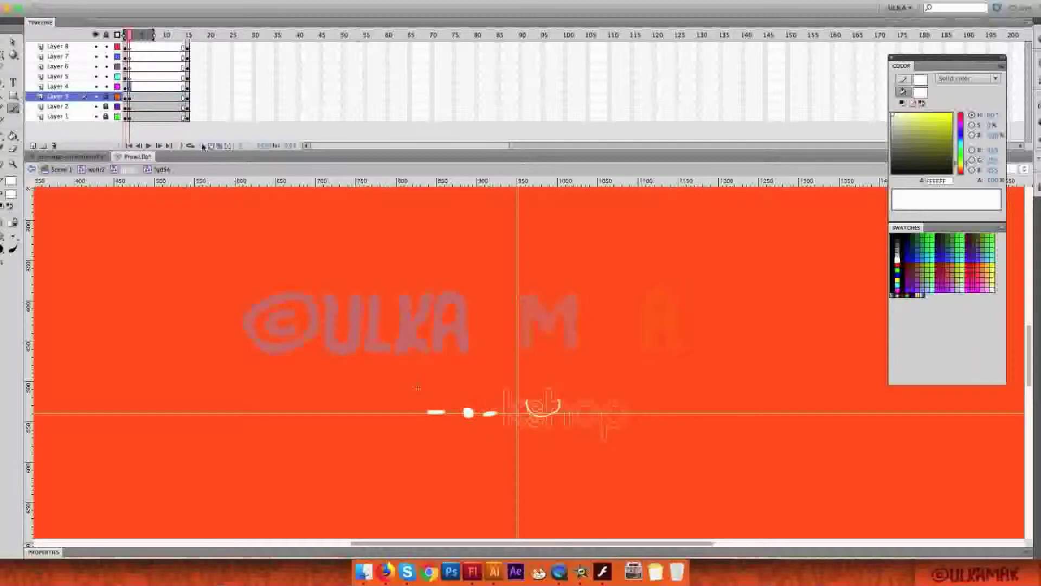
pyautogui.click(106, 86)
pyautogui.click(59, 76)
pyautogui.click(106, 76)
pyautogui.click(58, 66)
pyautogui.click(107, 66)
pyautogui.click(59, 57)
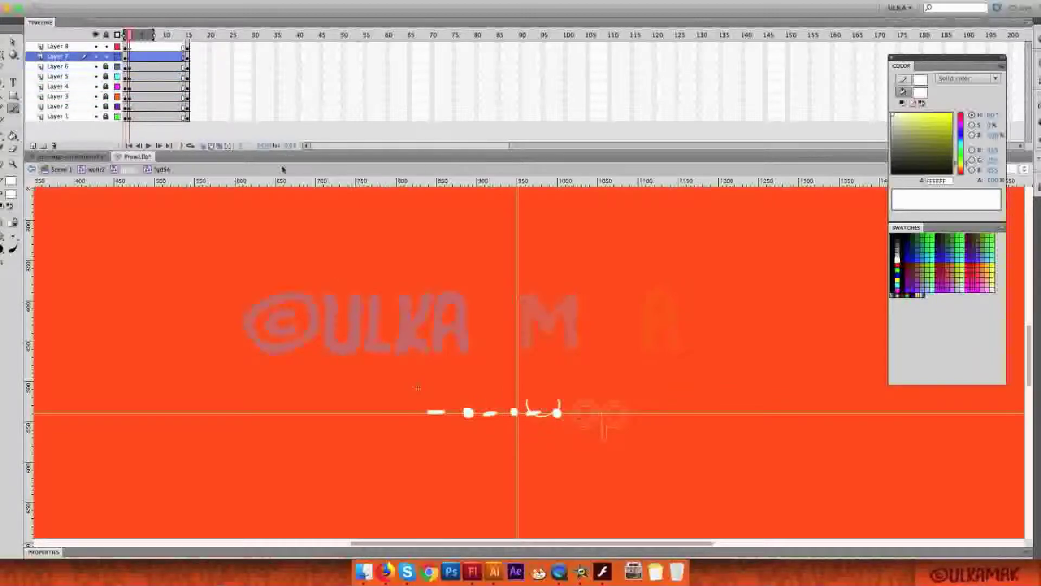
# Create shape tweens from the brush shapes to the letters on all eight layers.
pyautogui.click(142, 46)
pyautogui.moveTo(151, 47); pyautogui.dragTo(151, 117)
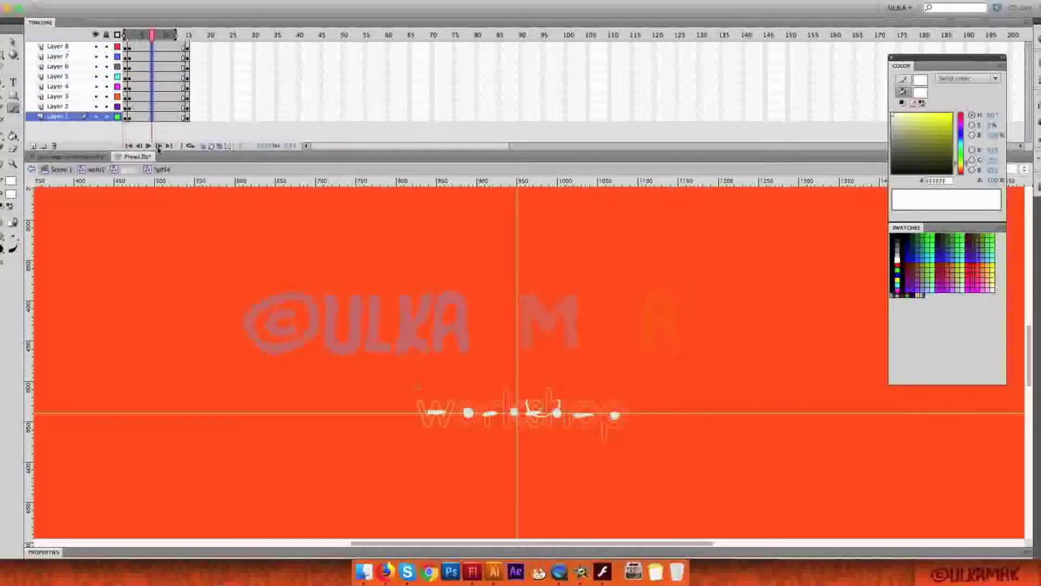
pyautogui.click(211, 146)
pyautogui.rightClick(146, 64)
pyautogui.click(177, 79)
# Set the fill alpha of all the brush shapes in frame 2 to 1%.
pyautogui.click(130, 34)
pyautogui.press('v')
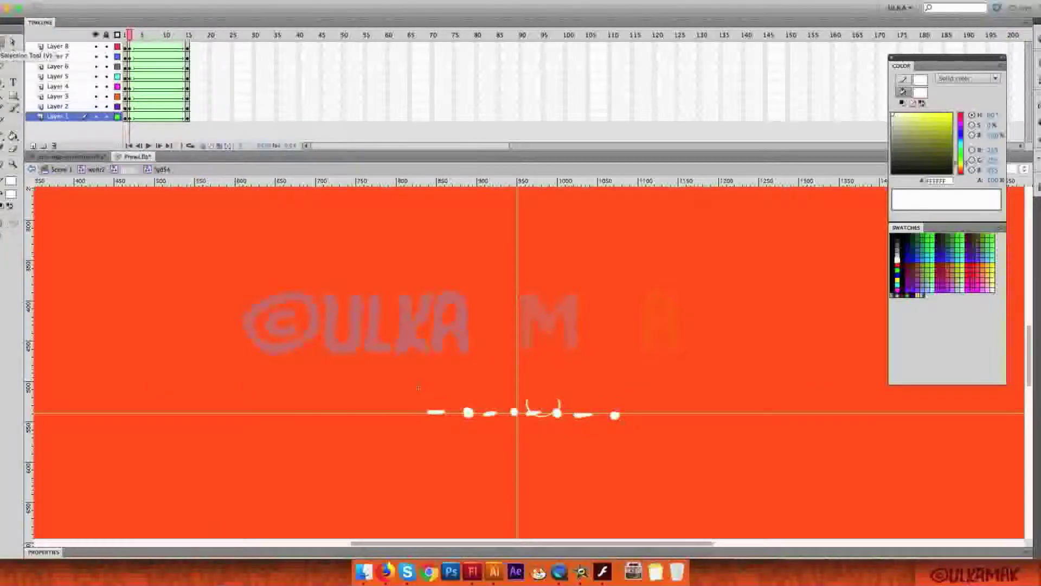
pyautogui.press('super+a')
pyautogui.moveTo(993, 180); pyautogui.dragTo(937, 180)
pyautogui.click(129, 34)
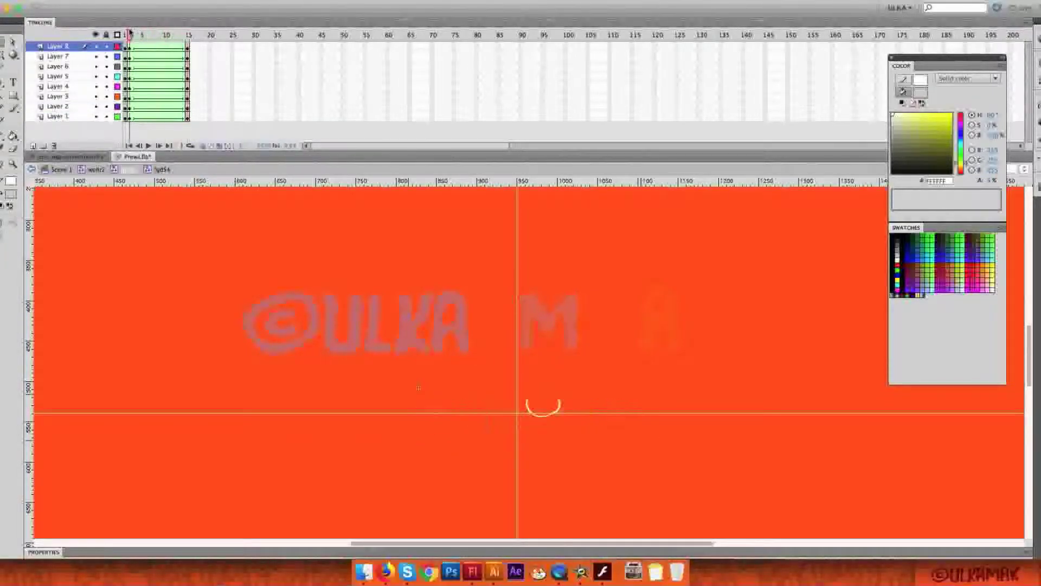
# Remove the first frame from all eight layers and extend the tweens by one frame to end at frame 15.
pyautogui.click(211, 147)
pyautogui.moveTo(124, 116); pyautogui.dragTo(124, 47)
pyautogui.hotkey('shift', 'F5')
pyautogui.moveTo(179, 117); pyautogui.dragTo(180, 93)
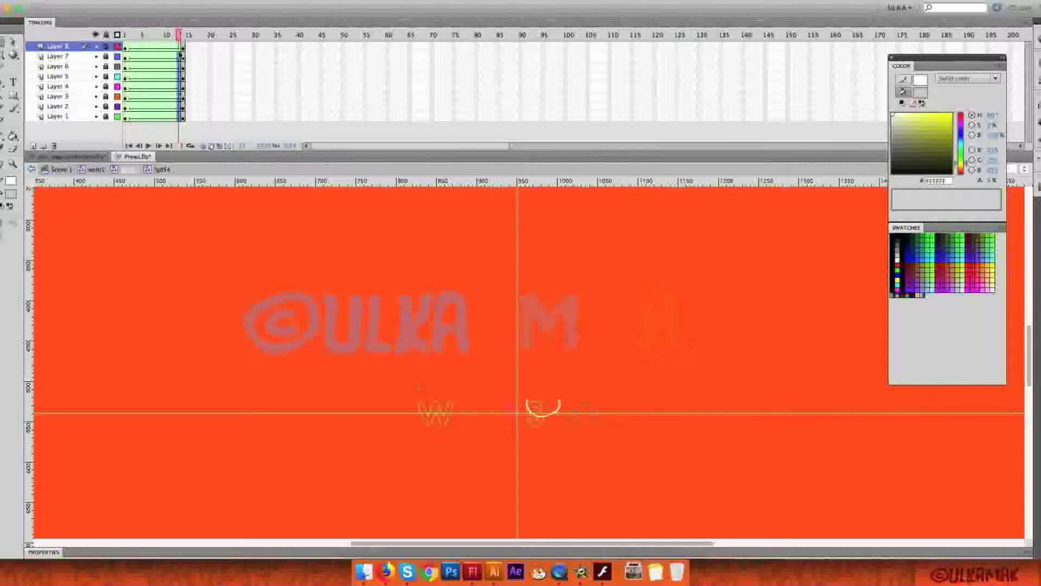
pyautogui.click(211, 146)
# Move the starting shapes in frame 1 alternately above and below the horizontal guide, layer by layer, and preview the animation.
pyautogui.click(106, 117)
pyautogui.click(125, 117)
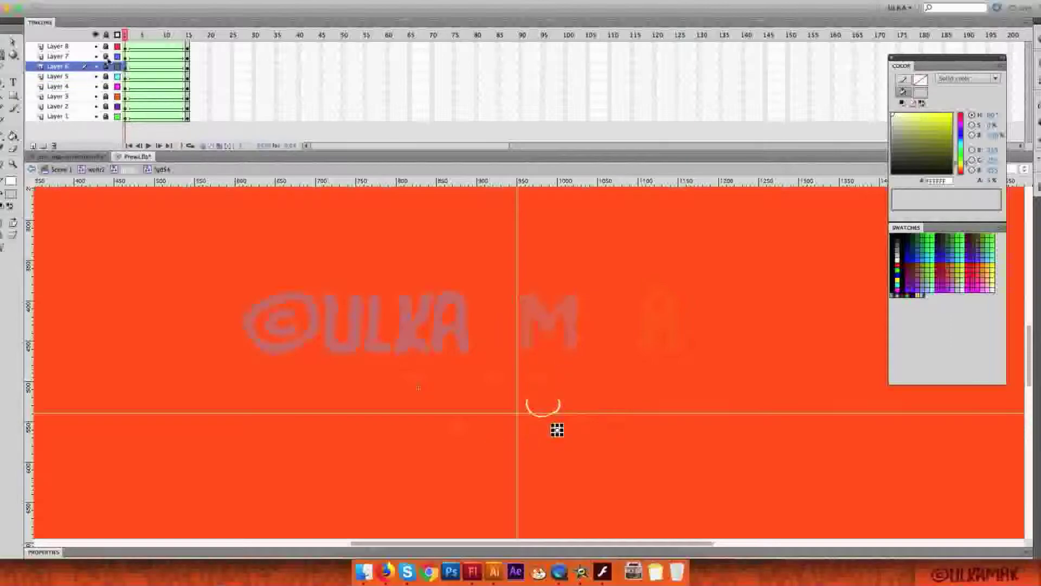
pyautogui.press('v')
pyautogui.press('Return')
pyautogui.press('Return')
# Set the shape tween ease to 100 out on all eight layers and preview the motion.
pyautogui.moveTo(151, 47); pyautogui.dragTo(156, 117)
pyautogui.click(43, 552)
pyautogui.click(73, 474)
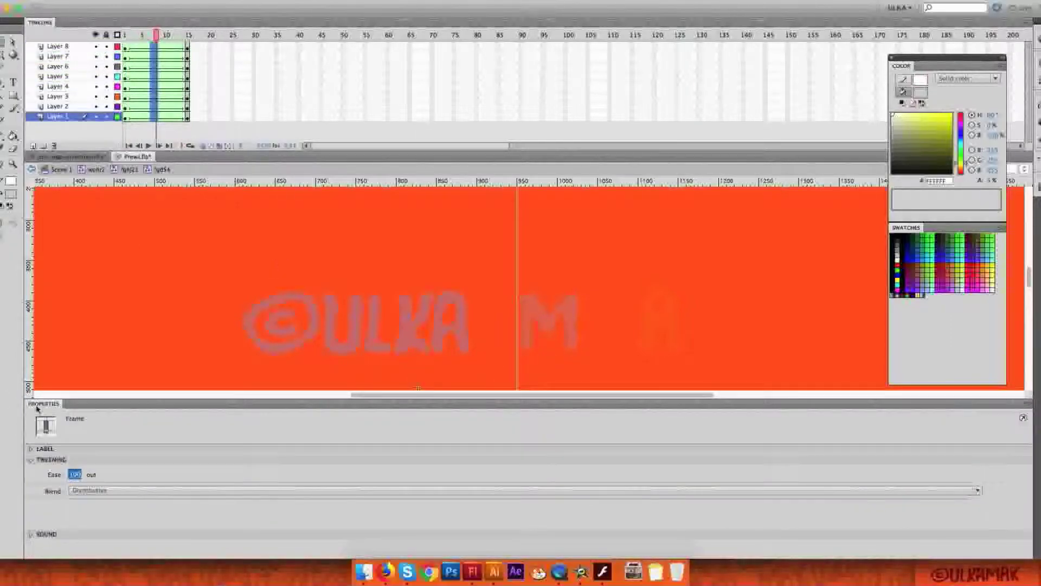
pyautogui.click(38, 405)
pyautogui.press('Return')
# Stretch all the starting shapes in frame 1 horizontally on both sides of the word and preview the animation.
pyautogui.click(124, 36)
pyautogui.moveTo(256, 356); pyautogui.dragTo(749, 492)
pyautogui.press('q')
pyautogui.moveTo(623, 411); pyautogui.dragTo(772, 412)
pyautogui.moveTo(406, 411); pyautogui.dragTo(286, 412)
pyautogui.press('Return')
pyautogui.click(125, 36)
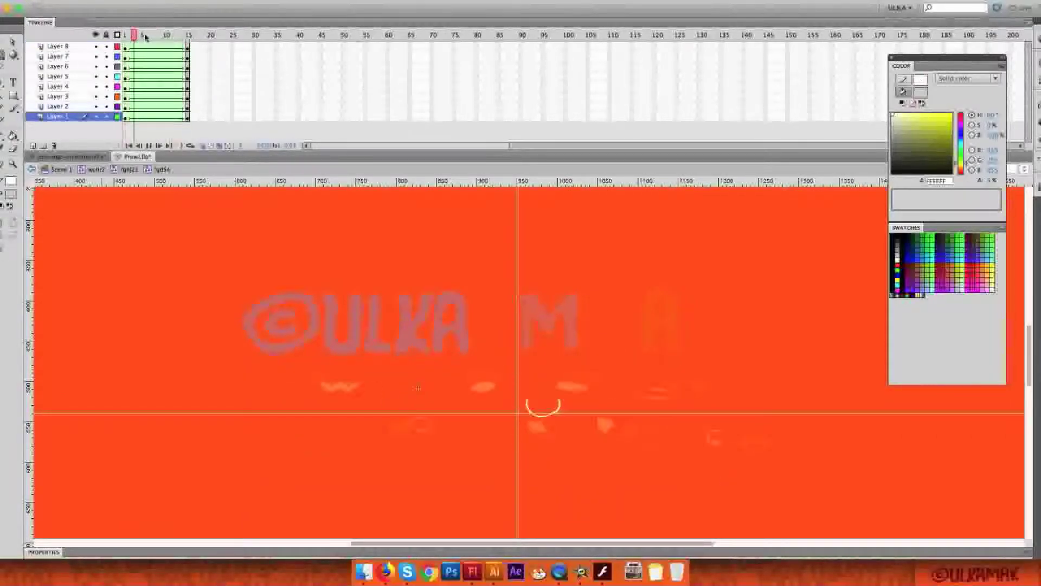
pyautogui.press('Return')
# Set the fill alpha of all the starting shapes in frame 1 to 0%.
pyautogui.click(125, 47)
pyautogui.press('v')
pyautogui.press('super+a')
pyautogui.moveTo(992, 180); pyautogui.dragTo(874, 182)
# Change the shape tween's blend option on Layer 7 and preview the result.
pyautogui.click(152, 97)
pyautogui.click(49, 552)
pyautogui.click(151, 77)
pyautogui.click(155, 57)
pyautogui.click(148, 491)
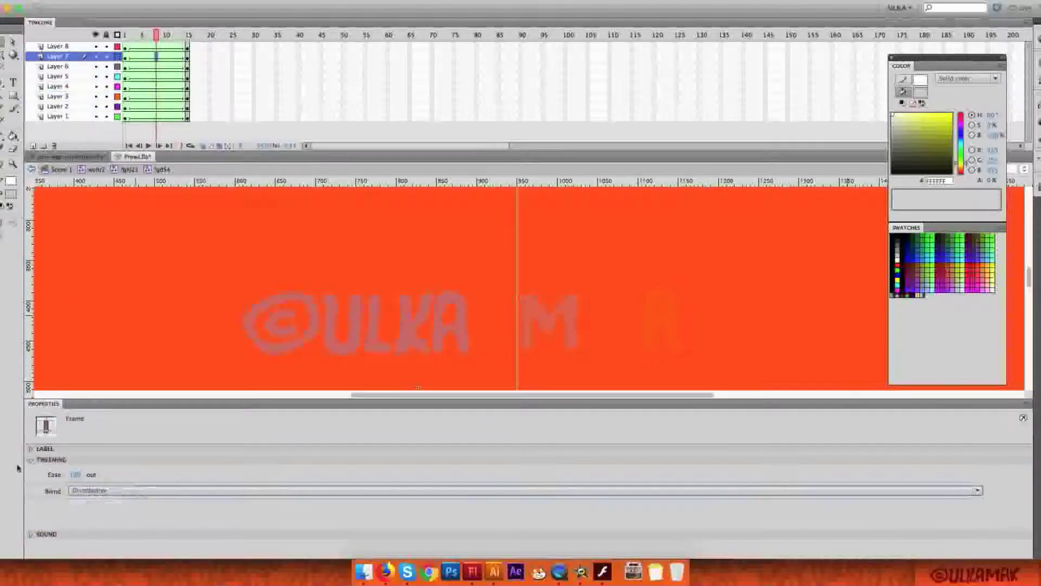
pyautogui.click(103, 491)
pyautogui.click(106, 502)
pyautogui.scroll(-5, 633, 323)
pyautogui.click(629, 311)
pyautogui.press('Return')
# Isolate the last two letter layers and change the shape tween's blend option on Layer 8.
pyautogui.click(96, 35)
pyautogui.click(106, 34)
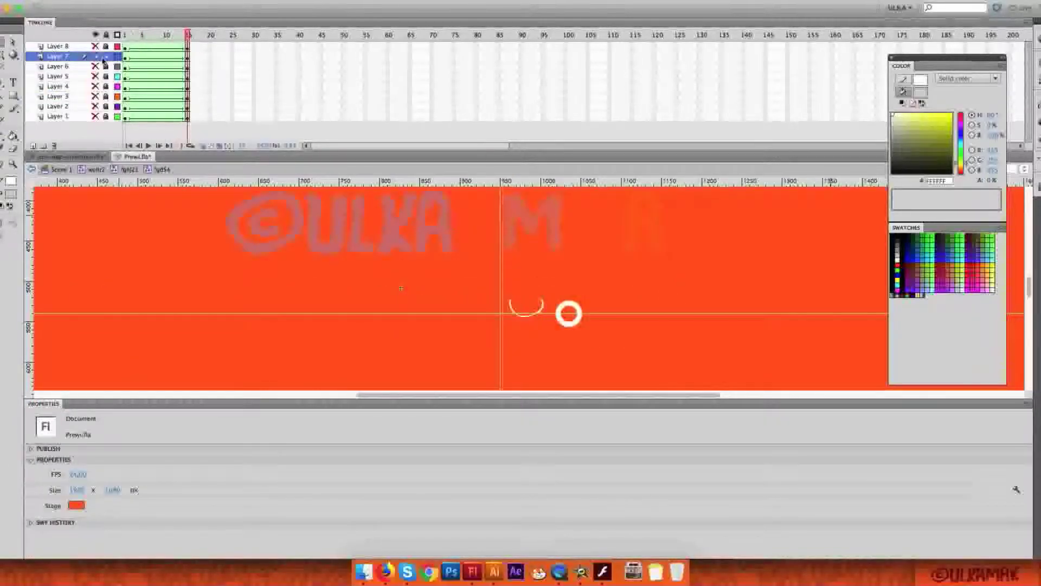
pyautogui.click(96, 47)
pyautogui.click(106, 46)
pyautogui.click(147, 47)
pyautogui.click(88, 491)
pyautogui.click(89, 503)
pyautogui.press('Return')
pyautogui.click(98, 491)
pyautogui.click(103, 493)
pyautogui.click(46, 404)
# Show and lock all the letter layers again and preview the full word animation.
pyautogui.click(95, 35)
pyautogui.click(107, 35)
pyautogui.click(125, 36)
pyautogui.press('Return')
# Try a different shape tween ease on Layers 5 to 8 and preview it.
pyautogui.moveTo(107, 47); pyautogui.dragTo(107, 76)
pyautogui.click(45, 552)
pyautogui.moveTo(143, 47); pyautogui.dragTo(146, 77)
pyautogui.click(78, 475)
pyautogui.click(45, 404)
pyautogui.press('Return')
pyautogui.click(140, 37)
pyautogui.press('Return')
# Set the shape tween ease on Layers 5 to 8 to 100 out.
pyautogui.click(46, 552)
pyautogui.click(78, 475)
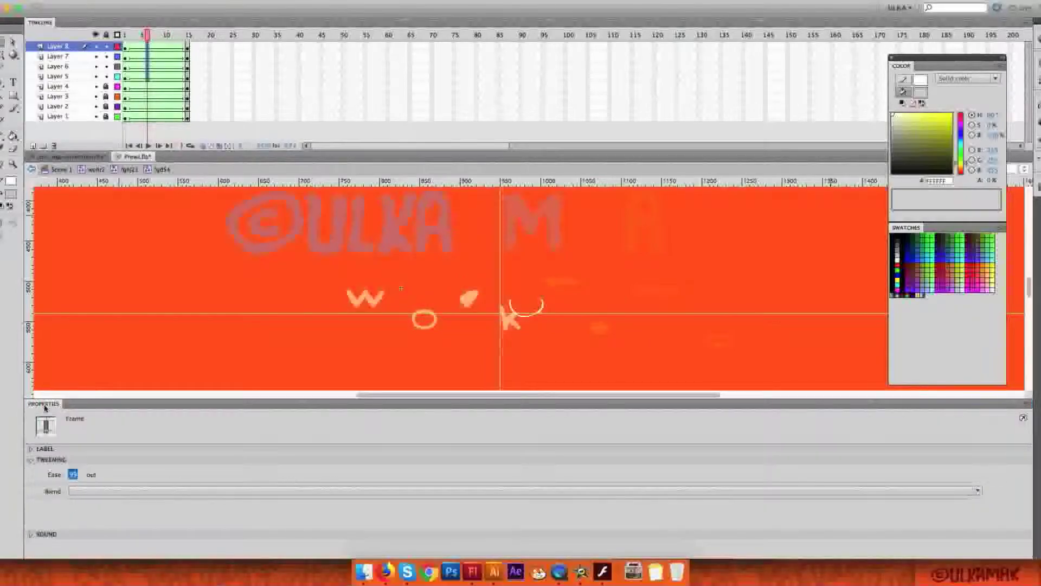
pyautogui.write('100')
pyautogui.click(45, 403)
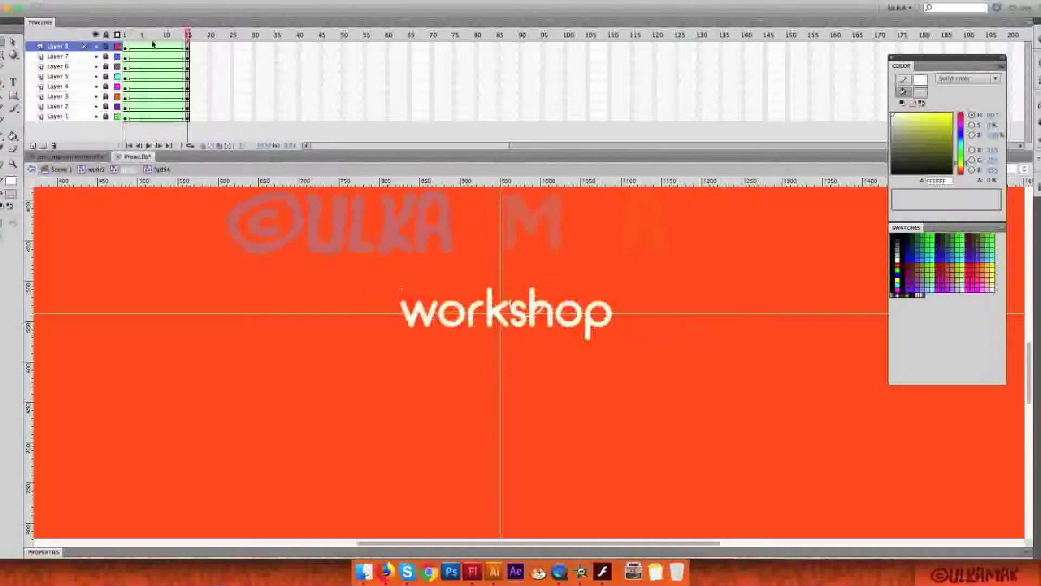
# Return to the parent symbol and preview the workshop text animation placed on Layer 9.
pyautogui.click(133, 174)
pyautogui.click(413, 269)
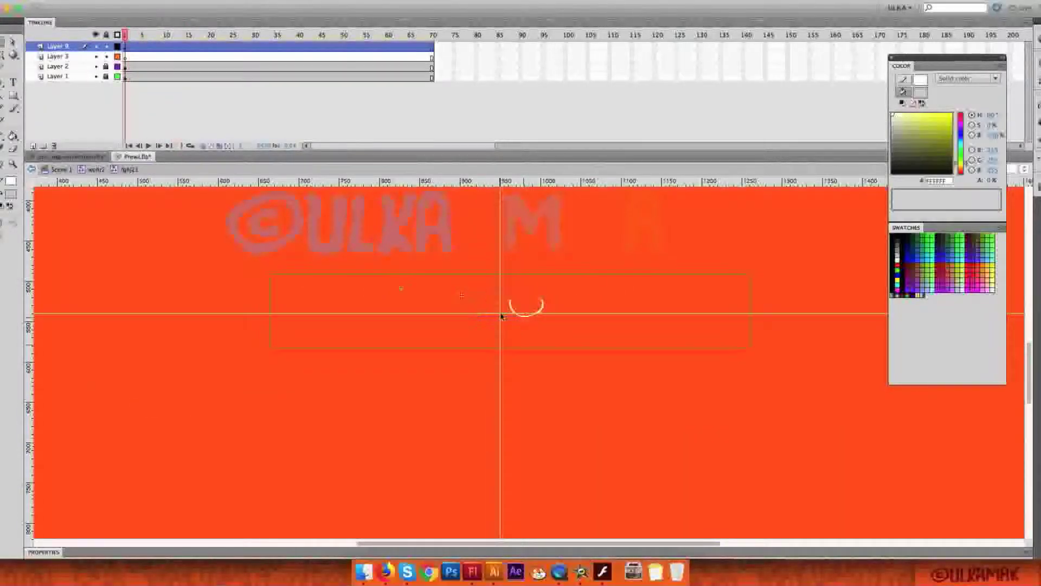
pyautogui.press('Return')
pyautogui.click(446, 309)
pyautogui.click(45, 552)
pyautogui.click(46, 404)
pyautogui.press('Return')
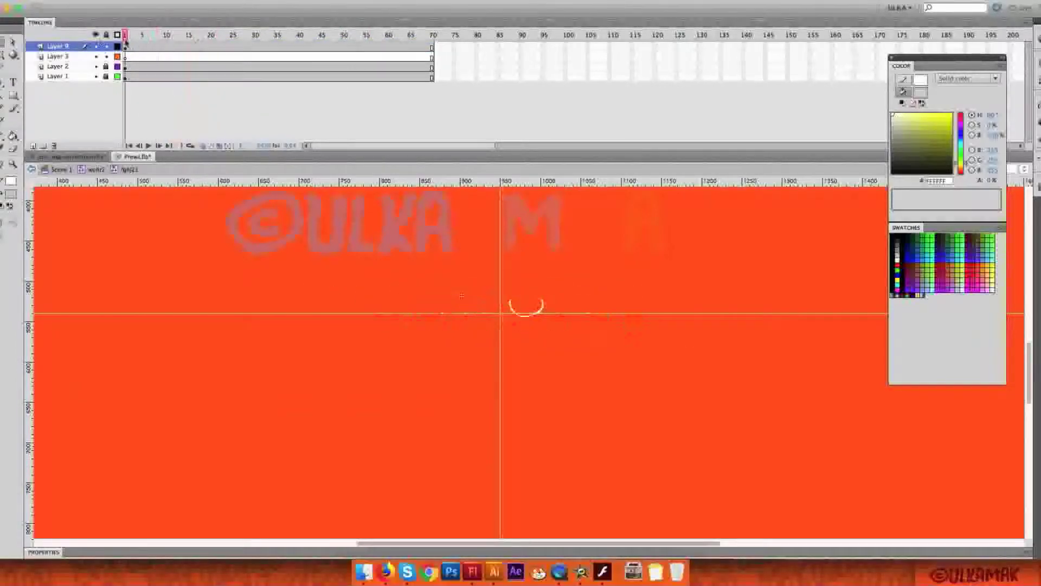
# Move the text's starting keyframe on Layer 9 to frame 20 and scrub through its appearance.
pyautogui.click(179, 47)
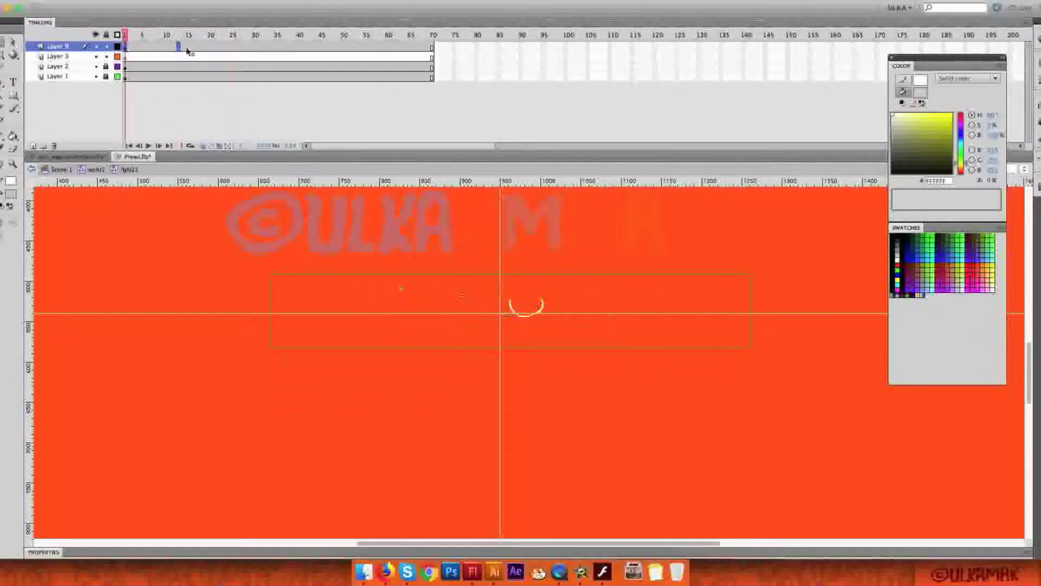
pyautogui.moveTo(210, 35); pyautogui.dragTo(243, 33)
# Open the line symbol for editing and enable multiple-frame editing across its whole timeline.
pyautogui.click(106, 66)
pyautogui.click(126, 66)
pyautogui.click(105, 66)
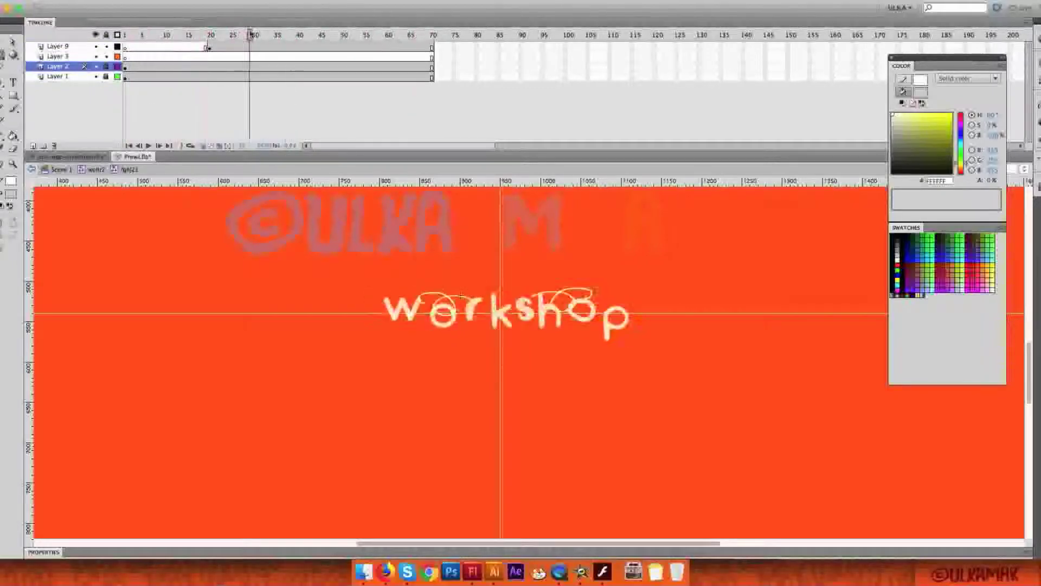
pyautogui.doubleClick(488, 311)
pyautogui.click(170, 35)
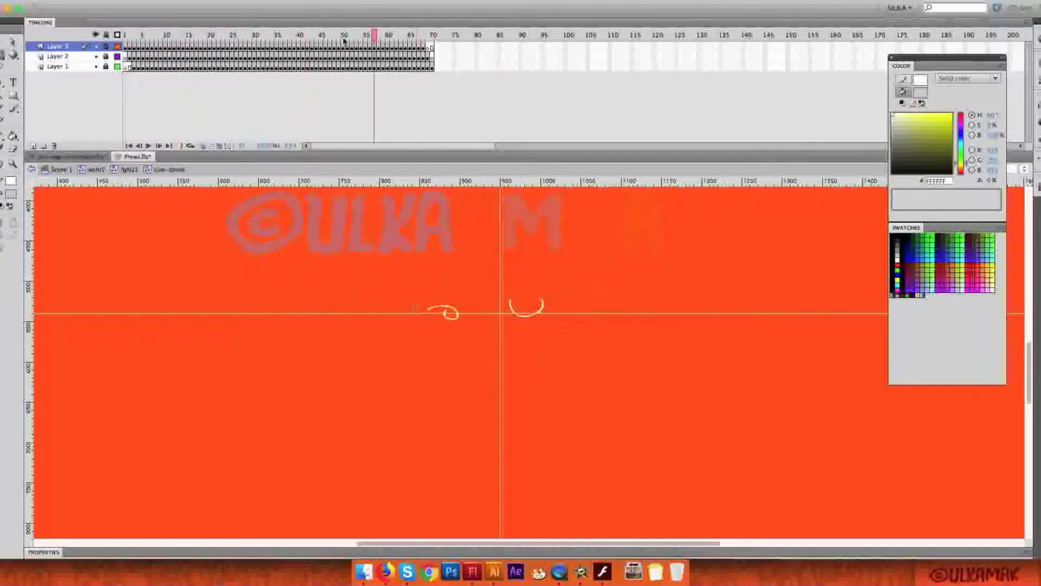
pyautogui.click(219, 145)
pyautogui.moveTo(327, 35); pyautogui.dragTo(442, 35)
# Set the alpha of the line strokes in all frames of Layer 2 to 11%.
pyautogui.click(126, 36)
pyautogui.click(106, 66)
pyautogui.click(59, 56)
pyautogui.write('11')
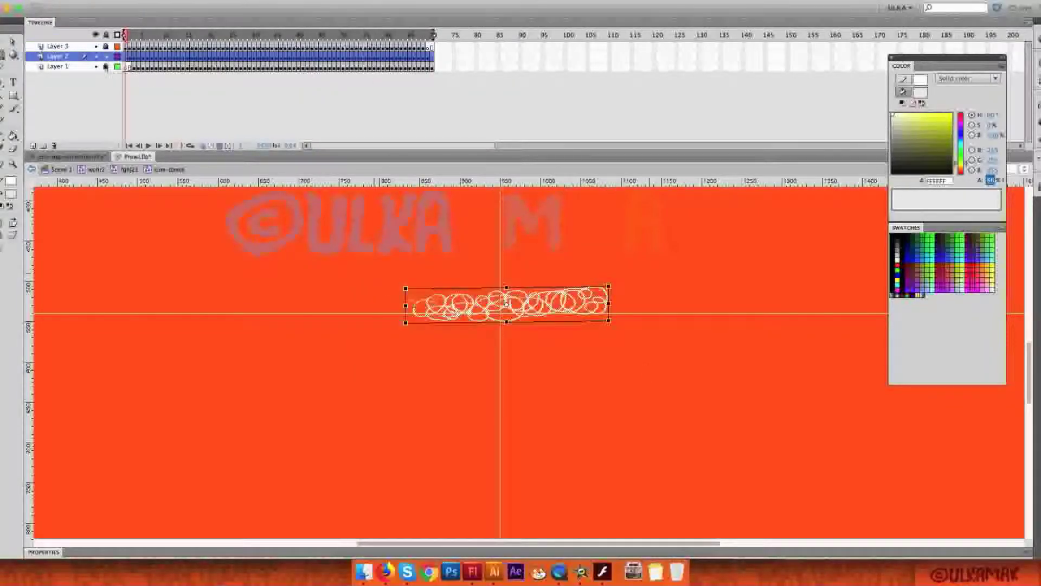
# Set the alpha of the strokes in all frames of Layer 1 to 11%, then turn off multiple-frame editing.
pyautogui.click(107, 56)
pyautogui.click(106, 66)
pyautogui.click(59, 66)
pyautogui.click(990, 180)
pyautogui.write('11')
pyautogui.click(732, 288)
pyautogui.click(106, 66)
pyautogui.click(219, 146)
pyautogui.press('Return')
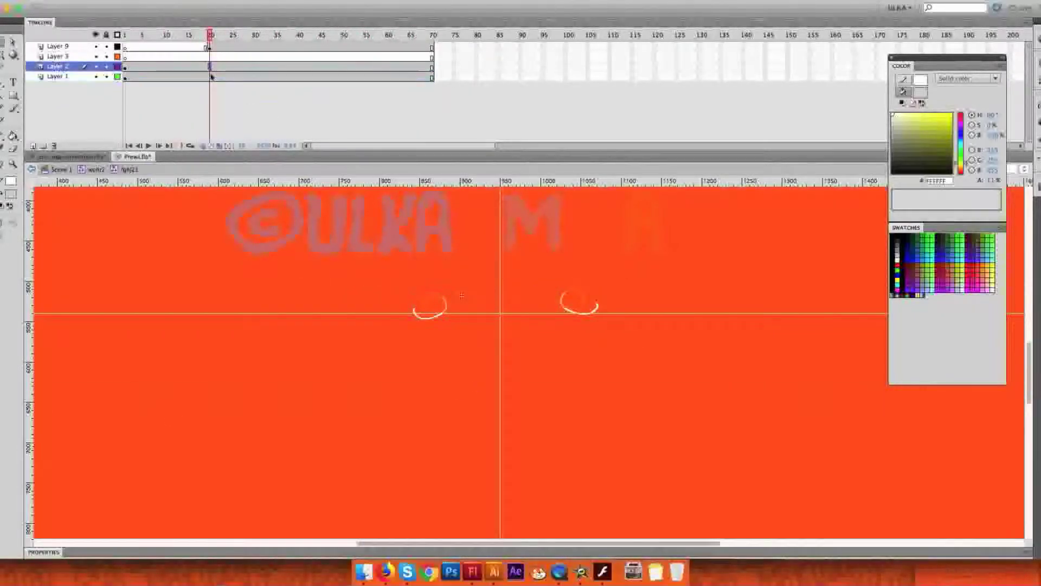
# Add keyframes at frames 20 and 42 on Layers 1 and 2, with classic tweens from frame 1 to frame 20.
pyautogui.keyDown('shift'); pyautogui.click(210, 77); pyautogui.keyUp('shift')
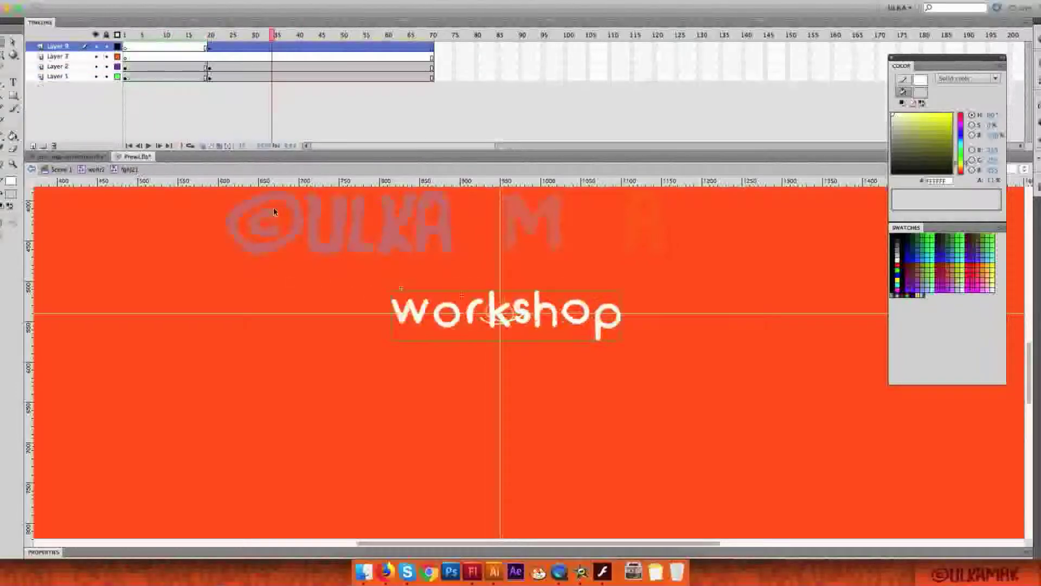
pyautogui.click(296, 69)
pyautogui.moveTo(307, 78); pyautogui.dragTo(309, 69)
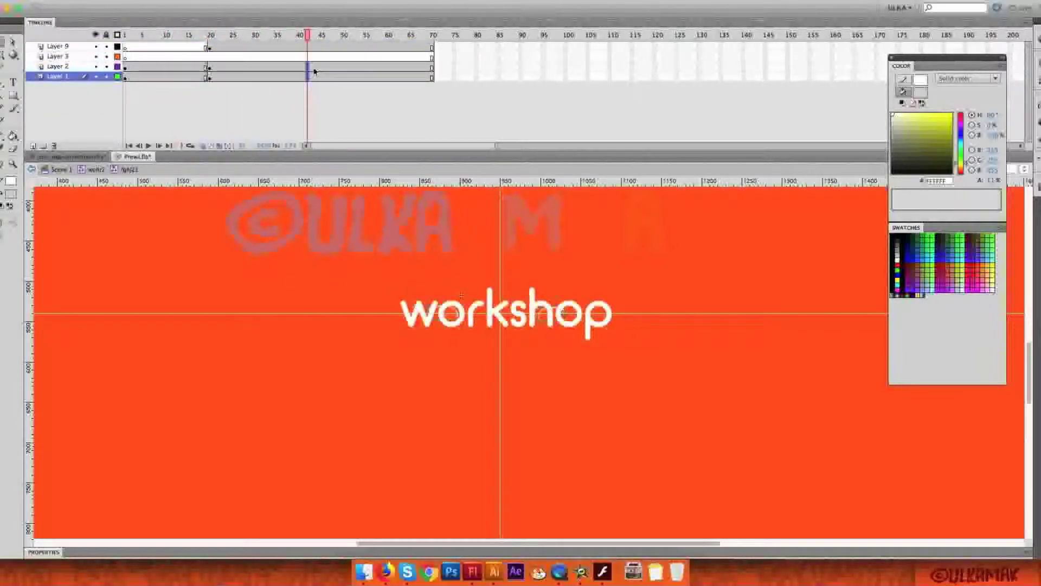
pyautogui.moveTo(166, 67); pyautogui.dragTo(211, 71)
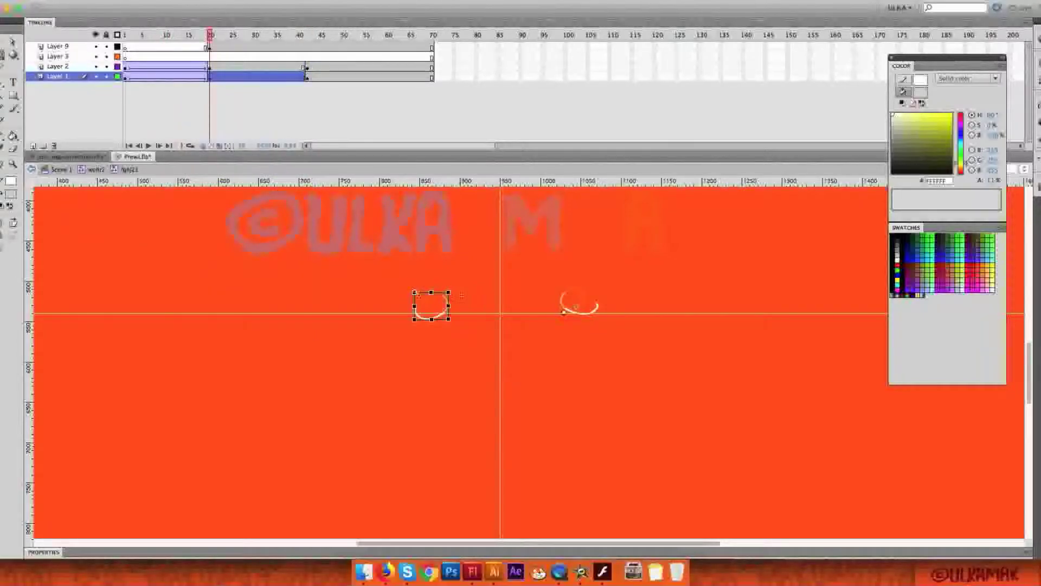
# Enlarge both line instances at frame 20 and nudge them downward.
pyautogui.moveTo(396, 279); pyautogui.dragTo(389, 274)
pyautogui.click(570, 311)
pyautogui.moveTo(208, 33); pyautogui.dragTo(211, 34)
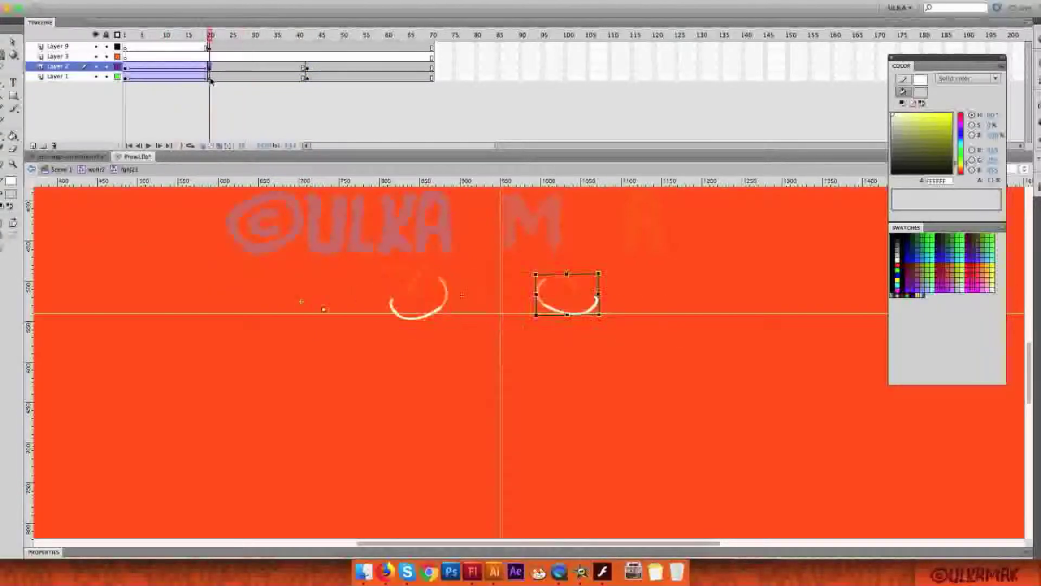
pyautogui.moveTo(210, 77); pyautogui.dragTo(210, 67)
pyautogui.hotkey('shift', 'Down')
pyautogui.hotkey('shift', 'Down')
# Set the looping first frame of the line instance at frame 1 to 20.
pyautogui.click(485, 310)
pyautogui.click(49, 552)
pyautogui.click(77, 518)
pyautogui.write('20')
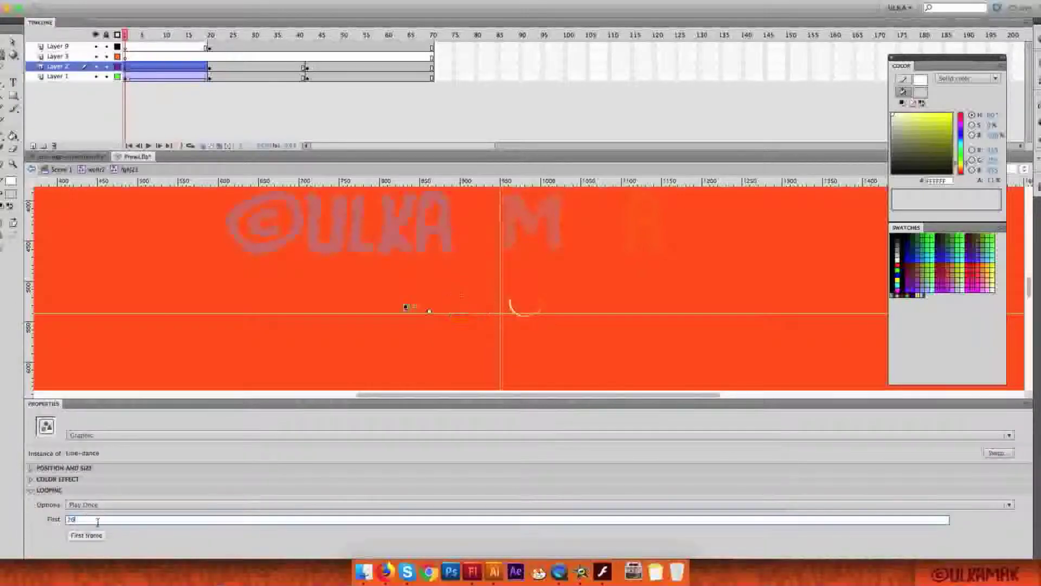
pyautogui.click(462, 326)
pyautogui.click(445, 326)
# Remove the classic tweens before frame 20 on Layers 1 and 2.
pyautogui.moveTo(152, 67); pyautogui.dragTo(161, 77)
pyautogui.rightClick(161, 77)
pyautogui.click(184, 82)
# Set the looping first frame of the line instances at frame 1 to 1.
pyautogui.click(125, 35)
pyautogui.click(420, 301)
pyautogui.click(423, 322)
pyautogui.click(422, 301)
pyautogui.click(77, 519)
pyautogui.click(512, 309)
pyautogui.click(73, 519)
pyautogui.write('1')
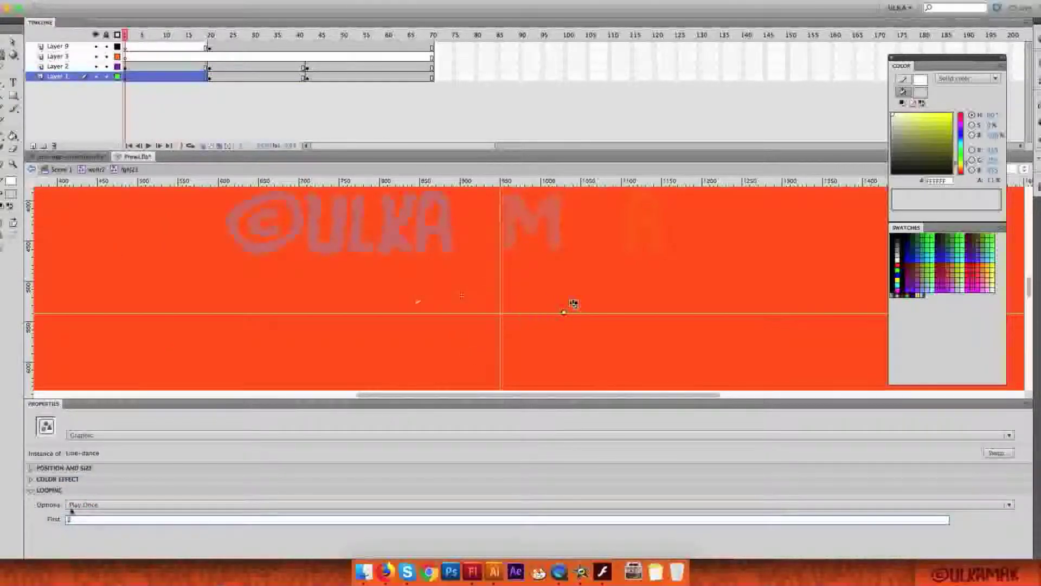
# Set the looping first frame of the Layer 1 line instance at frame 20 to 20.
pyautogui.moveTo(125, 35); pyautogui.dragTo(133, 36)
pyautogui.click(428, 326)
pyautogui.click(77, 519)
pyautogui.write('20')
pyautogui.press('Return')
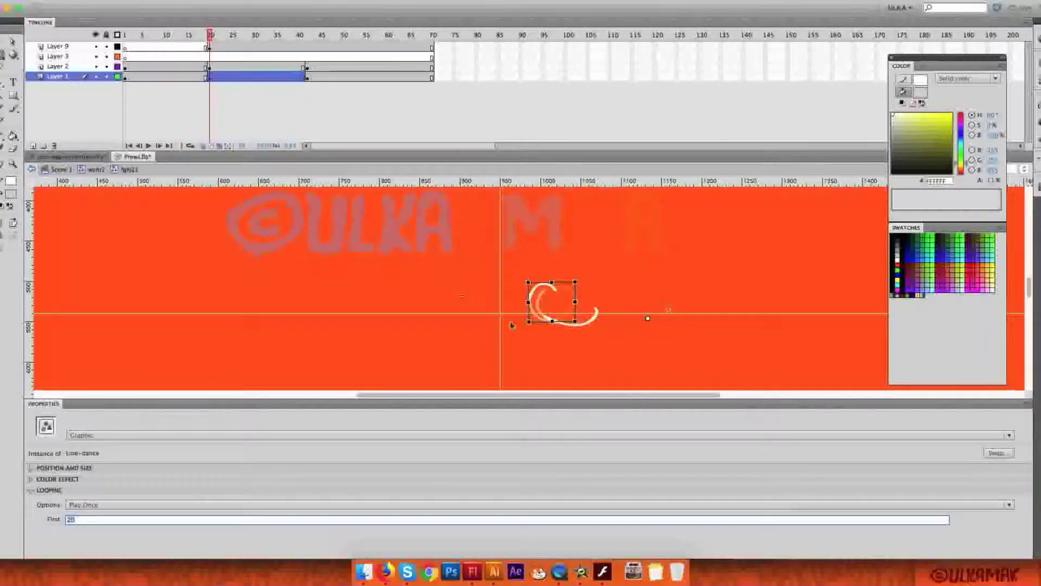
# Set the looping first frame of the Layer 2 line instance at frame 20 to 20 and scrub the transition.
pyautogui.click(574, 325)
pyautogui.click(76, 519)
pyautogui.write('20')
pyautogui.press('Return')
pyautogui.moveTo(211, 35); pyautogui.dragTo(207, 27)
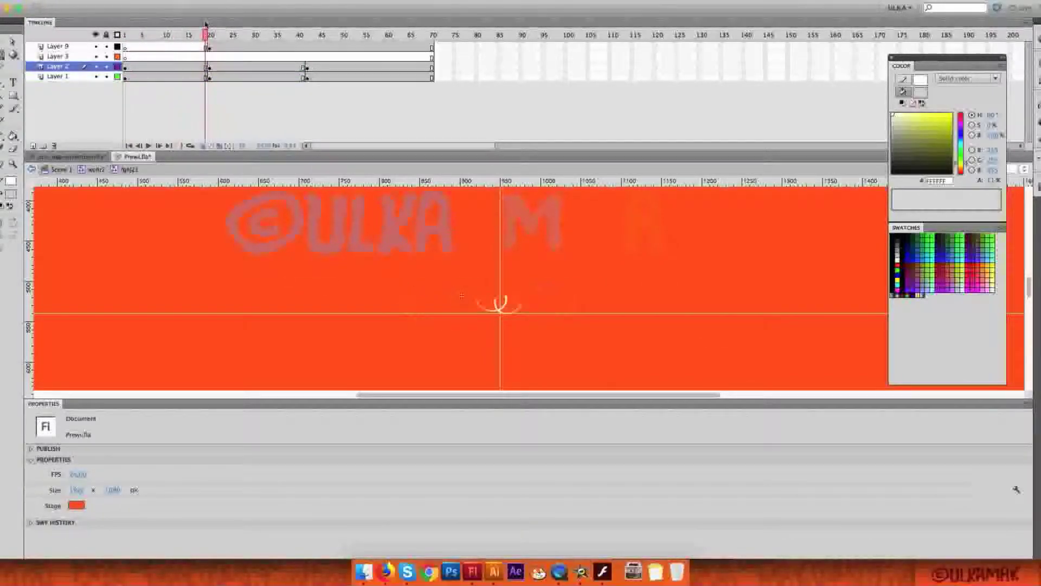
# Clear the keyframes after frame 1 on Layers 1 and 2 and play the animation.
pyautogui.moveTo(210, 68); pyautogui.dragTo(210, 78)
pyautogui.hotkey('shift', 'F5')
pyautogui.click(125, 68)
pyautogui.click(210, 35)
pyautogui.click(506, 302)
pyautogui.moveTo(210, 35); pyautogui.dragTo(139, 34)
pyautogui.press('Return')
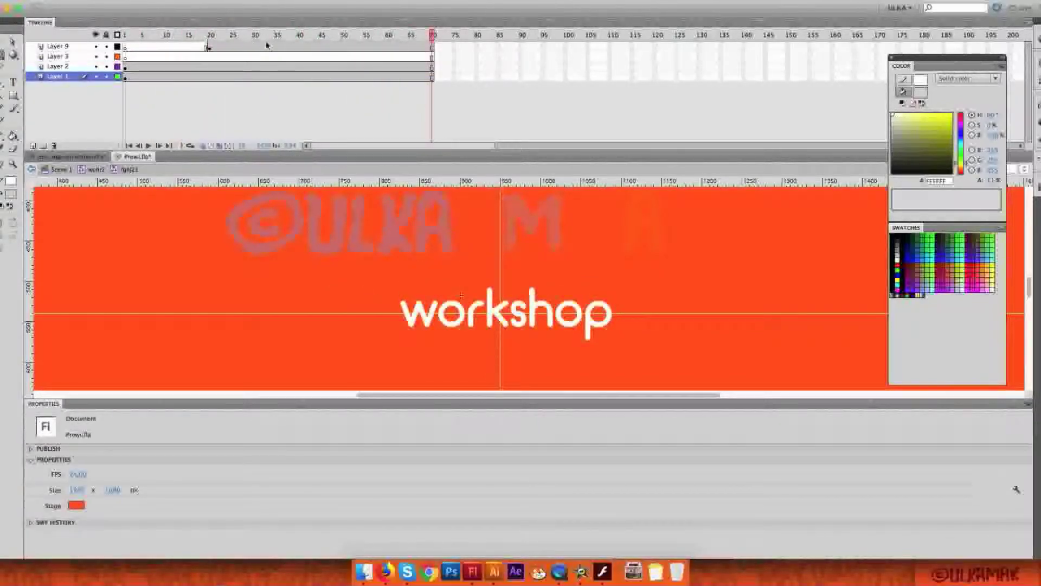
# Lock Layer 9 and scrub through the line animation on Layers 1 and 2.
pyautogui.click(222, 68)
pyautogui.click(525, 305)
pyautogui.press('super+a')
pyautogui.click(107, 46)
pyautogui.press('super+a')
pyautogui.moveTo(223, 35); pyautogui.dragTo(427, 43)
# Select both line instances and review their motion across the timeline up to frame 70.
pyautogui.moveTo(219, 66); pyautogui.dragTo(218, 77)
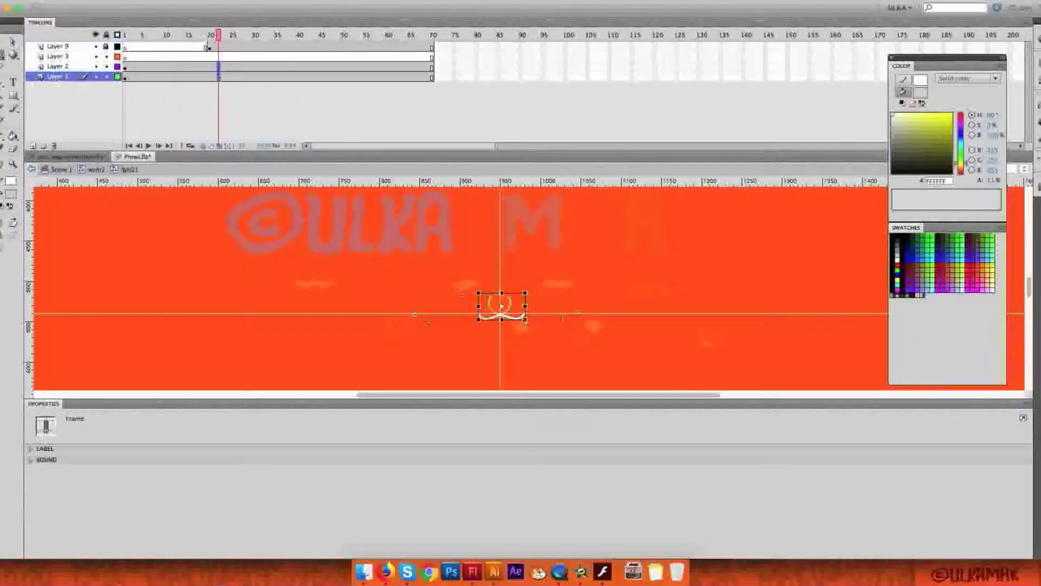
pyautogui.press('super+a')
pyautogui.moveTo(219, 36); pyautogui.dragTo(192, 36)
pyautogui.click(444, 318)
pyautogui.press('super+a')
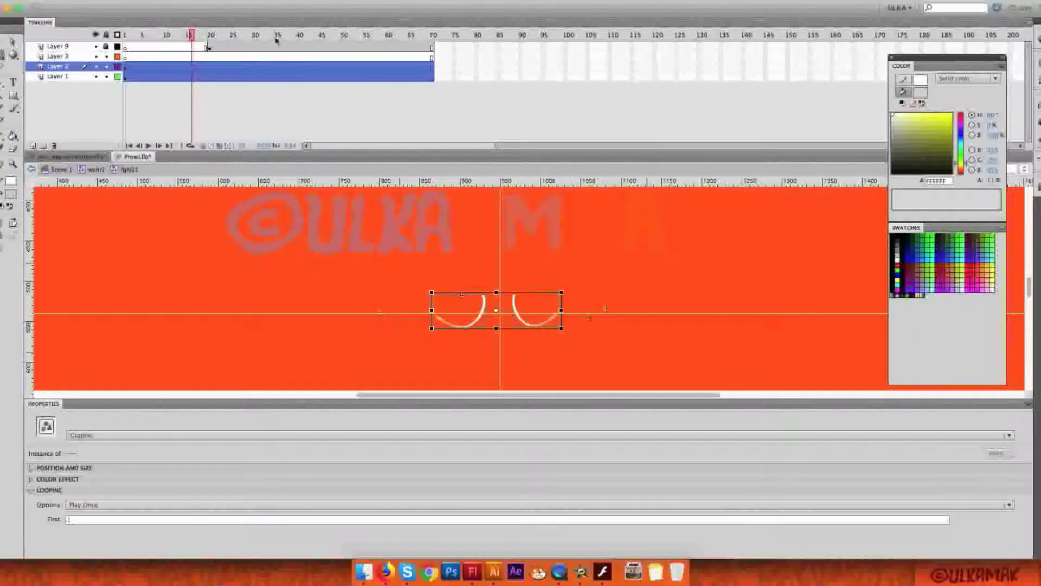
pyautogui.moveTo(263, 36); pyautogui.dragTo(432, 36)
pyautogui.click(47, 404)
pyautogui.moveTo(526, 213); pyautogui.dragTo(468, 252)
pyautogui.press('Return')
pyautogui.click(44, 552)
pyautogui.click(44, 404)
# Insert keyframes at frame 20 on Layers 1 and 2.
pyautogui.moveTo(211, 66); pyautogui.dragTo(211, 77)
pyautogui.press('F6')
pyautogui.doubleClick(210, 67)
pyautogui.click(44, 551)
pyautogui.click(44, 404)
# Insert keyframes at frames 70 and 42 on Layers 1 and 2.
pyautogui.click(318, 67)
pyautogui.moveTo(432, 77); pyautogui.dragTo(433, 70)
pyautogui.press('F6')
pyautogui.click(320, 76)
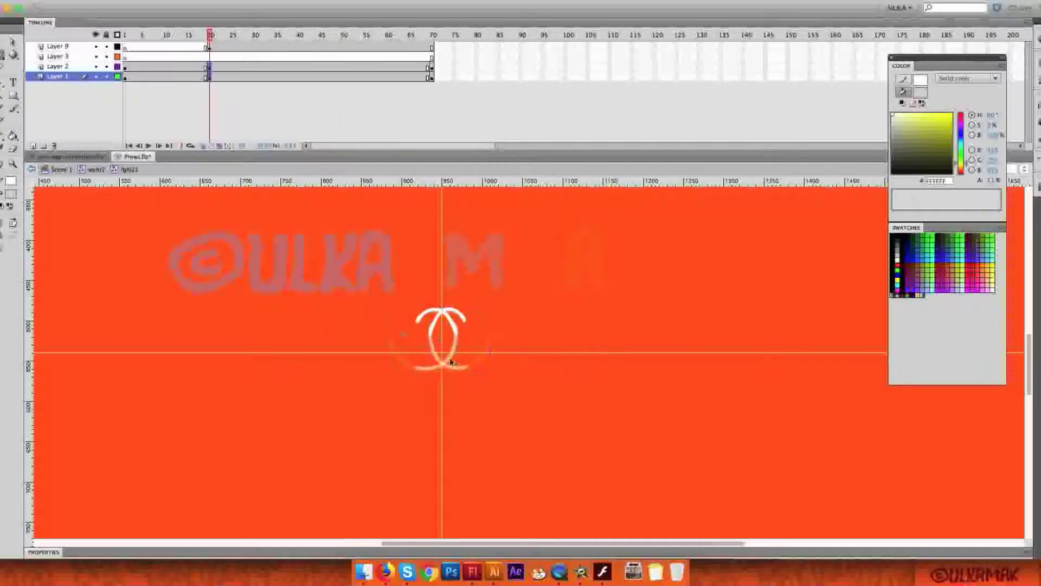
pyautogui.click(320, 67)
pyautogui.click(432, 77)
pyautogui.moveTo(308, 77); pyautogui.dragTo(309, 69)
pyautogui.press('F6')
pyautogui.moveTo(686, 296); pyautogui.dragTo(573, 320)
# Create classic tweens across all three keyframe spans of Layers 1 and 2 and play the result.
pyautogui.moveTo(250, 77); pyautogui.dragTo(250, 68)
pyautogui.rightClick(251, 76)
pyautogui.click(276, 107)
pyautogui.rightClick(176, 72)
pyautogui.click(213, 102)
pyautogui.rightClick(353, 73)
pyautogui.click(365, 102)
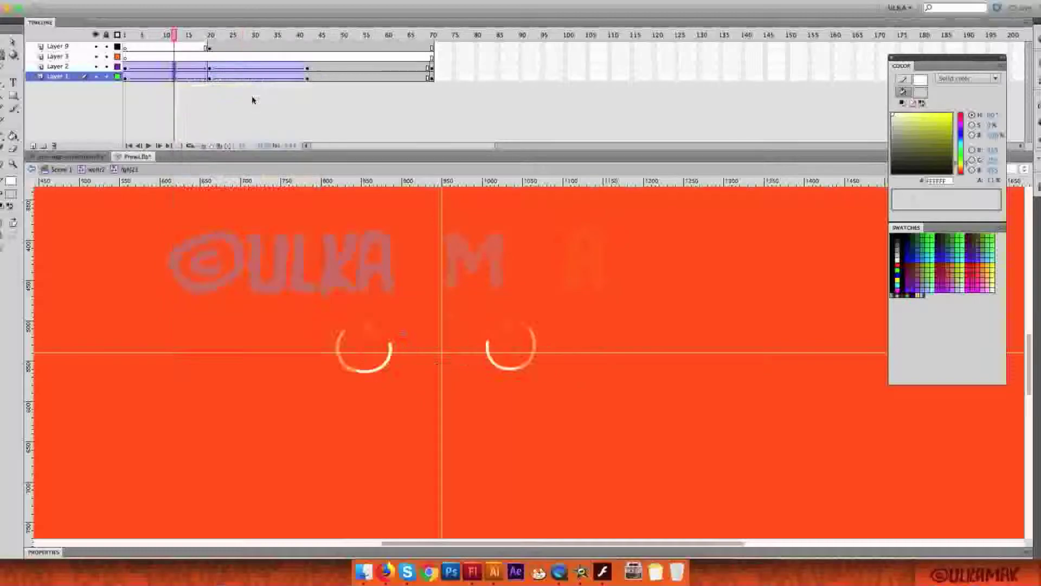
pyautogui.moveTo(308, 36); pyautogui.dragTo(94, 62)
pyautogui.press('Return')
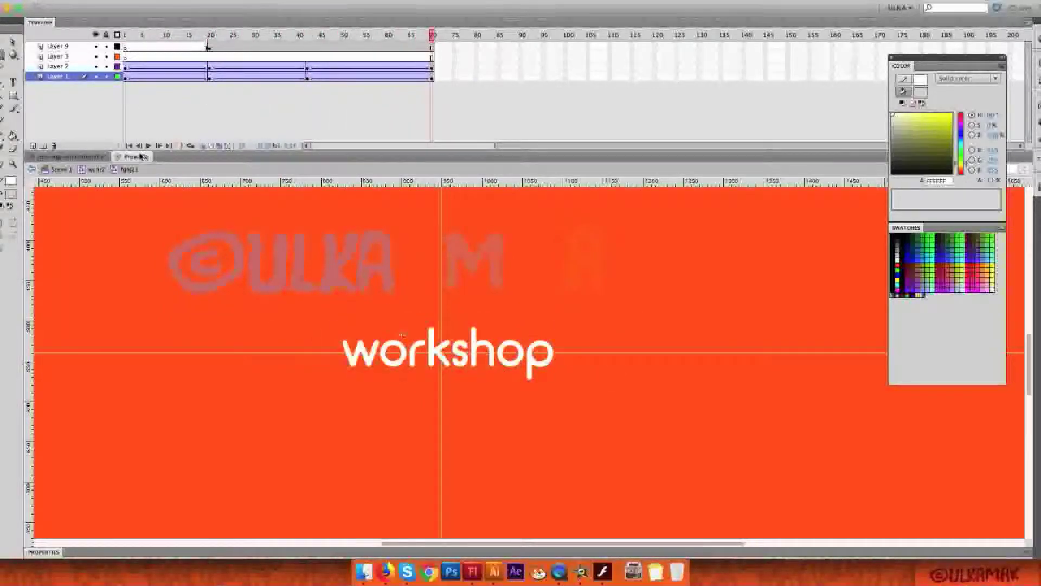
# In the parent symbol, edit all Layer 1 frames together and shift the large lettering slightly up and right over the workshop text.
pyautogui.click(97, 169)
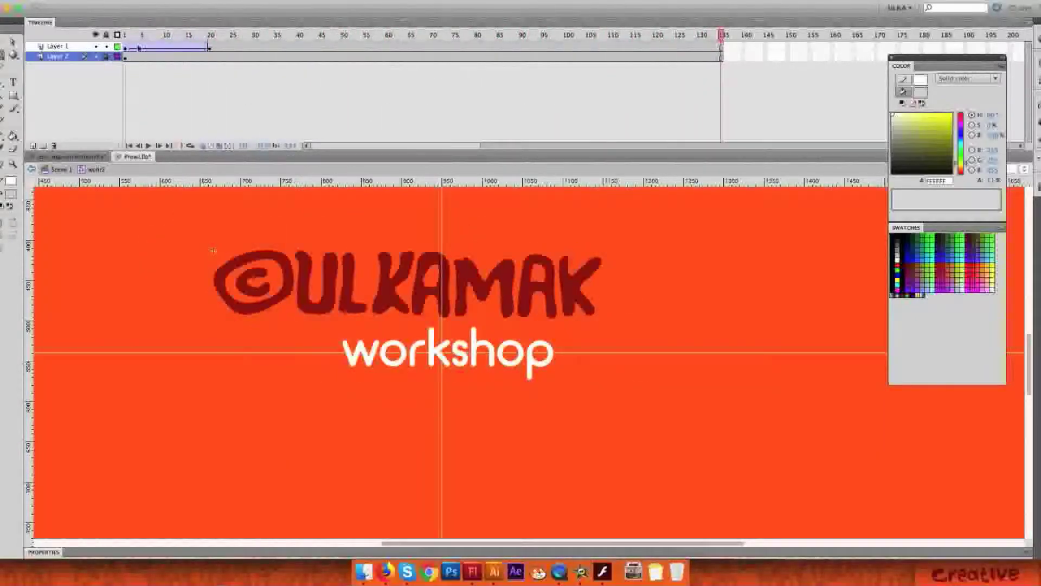
pyautogui.click(201, 34)
pyautogui.click(219, 146)
pyautogui.click(507, 300)
pyautogui.moveTo(508, 300); pyautogui.dragTo(538, 293)
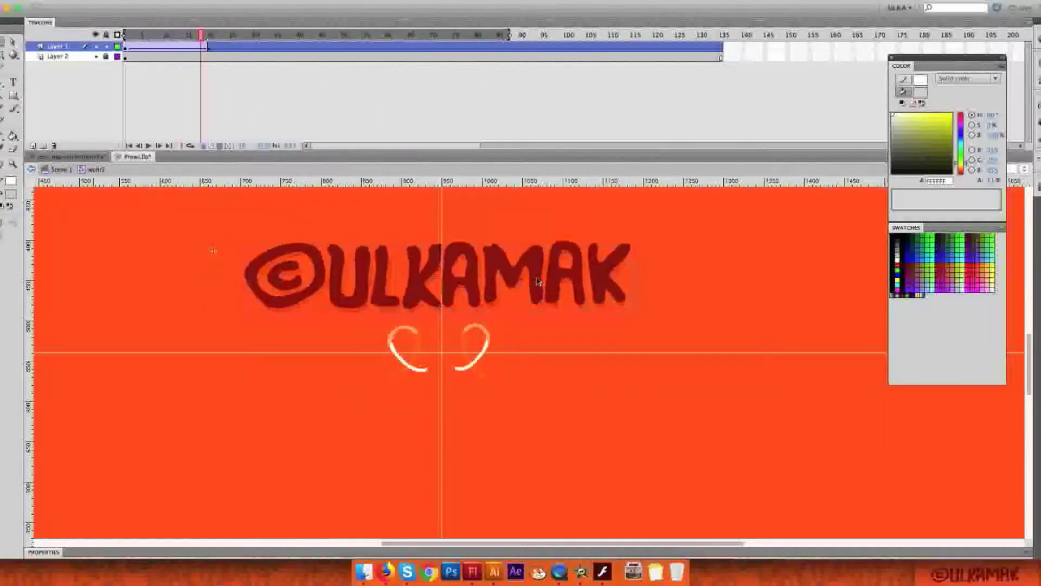
pyautogui.scroll(3, 537, 292)
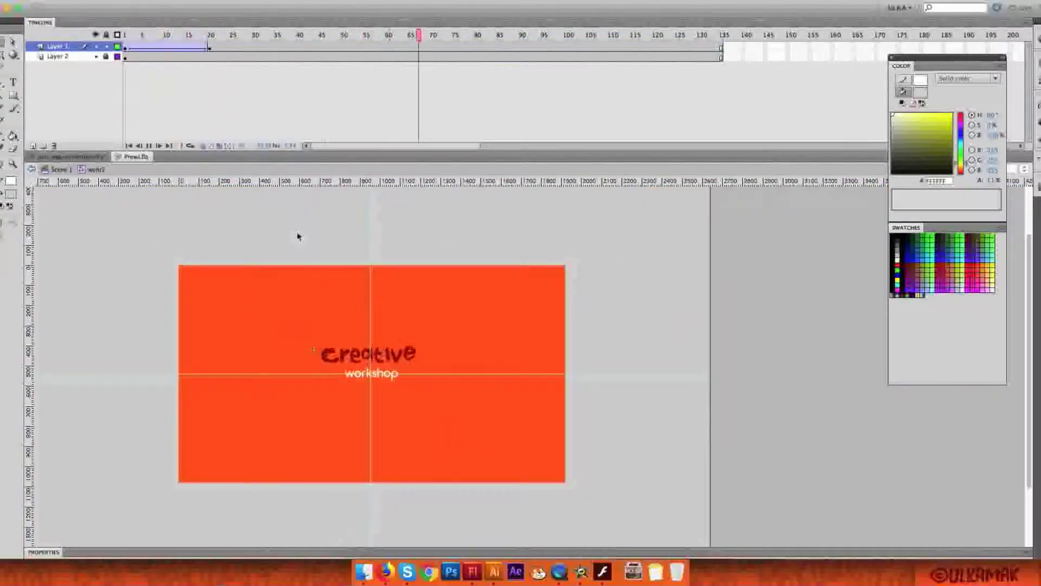
# Preview the published movie to check the lettering and workshop animation.
pyautogui.click(51, 1)
pyautogui.click(67, 193)
pyautogui.click(51, 2)
pyautogui.moveTo(86, 183)
pyautogui.click(198, 193)
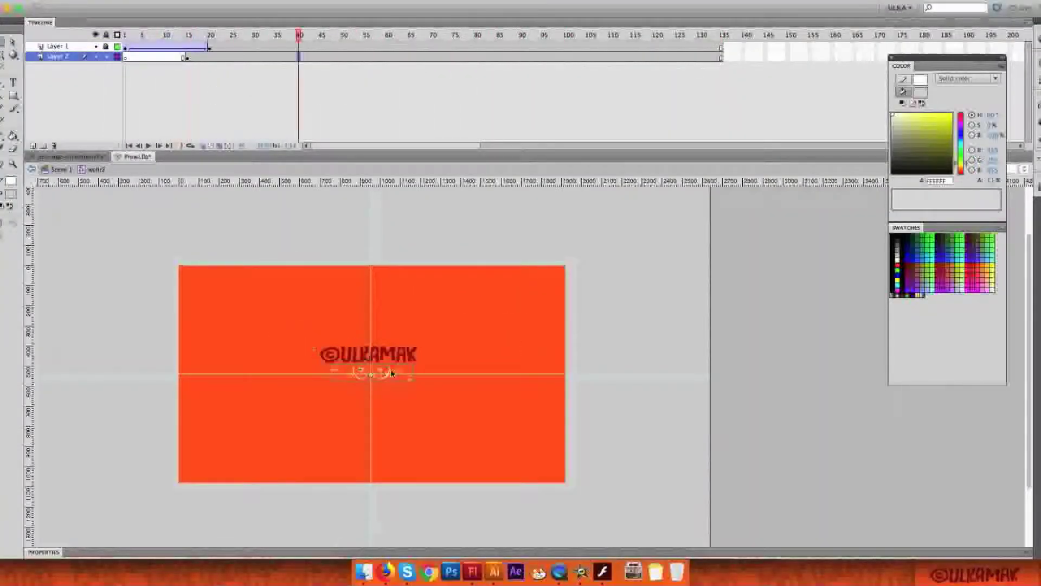
# Inside the workshop symbol, apply an Alpha color effect to the line instances at frame 1 and scrub the fade.
pyautogui.doubleClick(383, 372)
pyautogui.press('z')
pyautogui.moveTo(318, 346); pyautogui.dragTo(433, 401)
pyautogui.click(125, 77)
pyautogui.press('v')
pyautogui.click(472, 359)
pyautogui.click(44, 552)
pyautogui.click(322, 512)
pyautogui.click(269, 362)
pyautogui.click(81, 494)
pyautogui.click(81, 542)
pyautogui.click(331, 512)
pyautogui.moveTo(125, 36); pyautogui.dragTo(296, 46)
# Apply an Alpha color effect to both line instances at frame 70 and play the animation.
pyautogui.click(432, 67)
pyautogui.click(263, 369)
pyautogui.click(84, 493)
pyautogui.click(86, 535)
pyautogui.click(502, 369)
pyautogui.click(153, 495)
pyautogui.click(87, 534)
pyautogui.click(43, 404)
pyautogui.press('Return')
# Increase the ease of the first classic tweens on Layers 1 and 2 and replay the animation.
pyautogui.moveTo(191, 77); pyautogui.dragTo(191, 68)
pyautogui.click(45, 552)
pyautogui.moveTo(71, 475); pyautogui.dragTo(176, 474)
pyautogui.moveTo(360, 67); pyautogui.dragTo(361, 77)
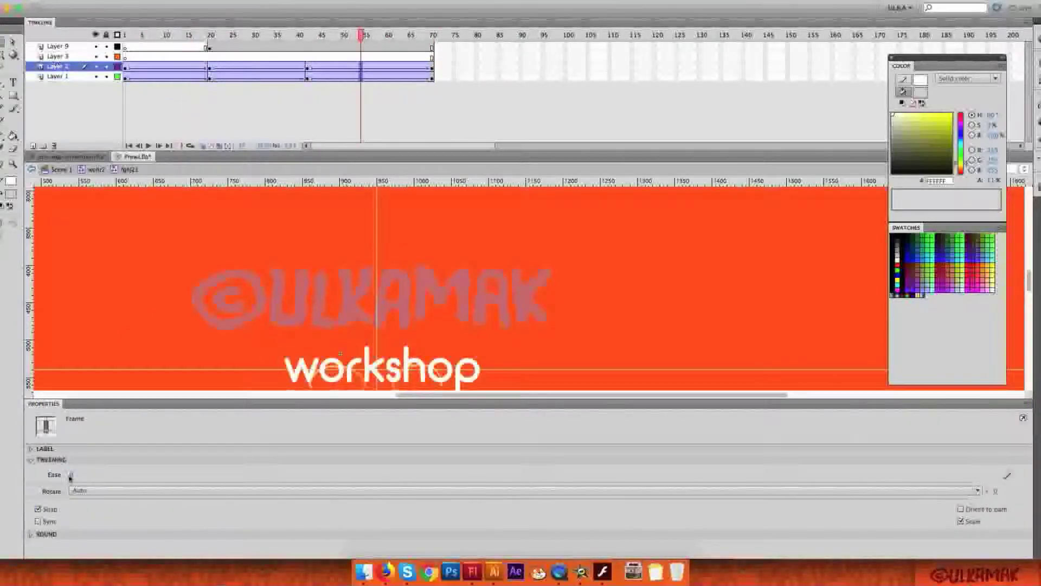
pyautogui.click(44, 403)
pyautogui.press('Return')
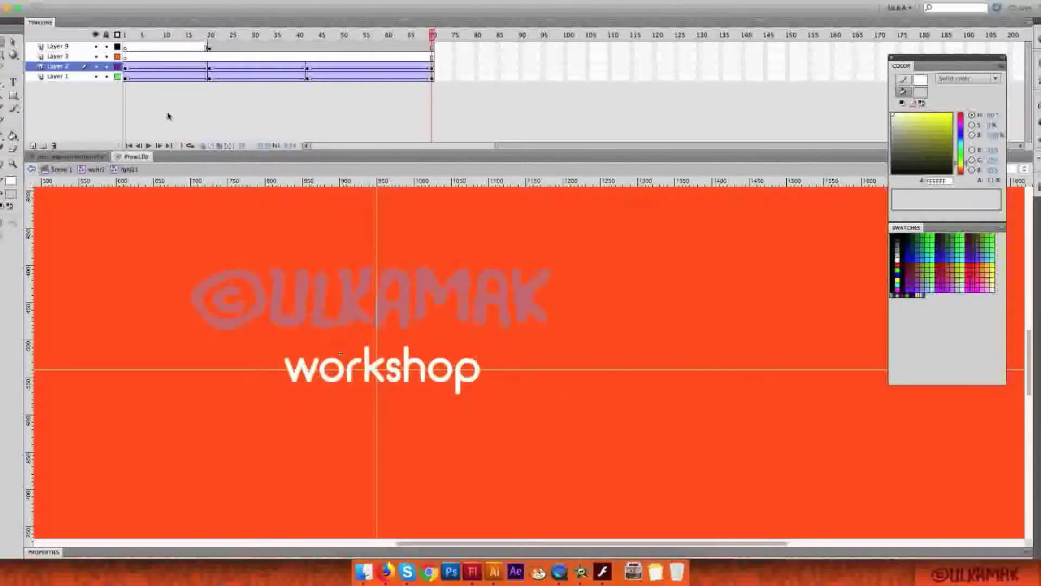
# Inside the workshop letters symbol, set the fill alpha at frame 20 to 100% on all eight layers.
pyautogui.click(401, 361)
pyautogui.click(307, 39)
pyautogui.doubleClick(401, 360)
pyautogui.press('Return')
pyautogui.moveTo(211, 117); pyautogui.dragTo(211, 47)
pyautogui.moveTo(994, 180); pyautogui.dragTo(1037, 183)
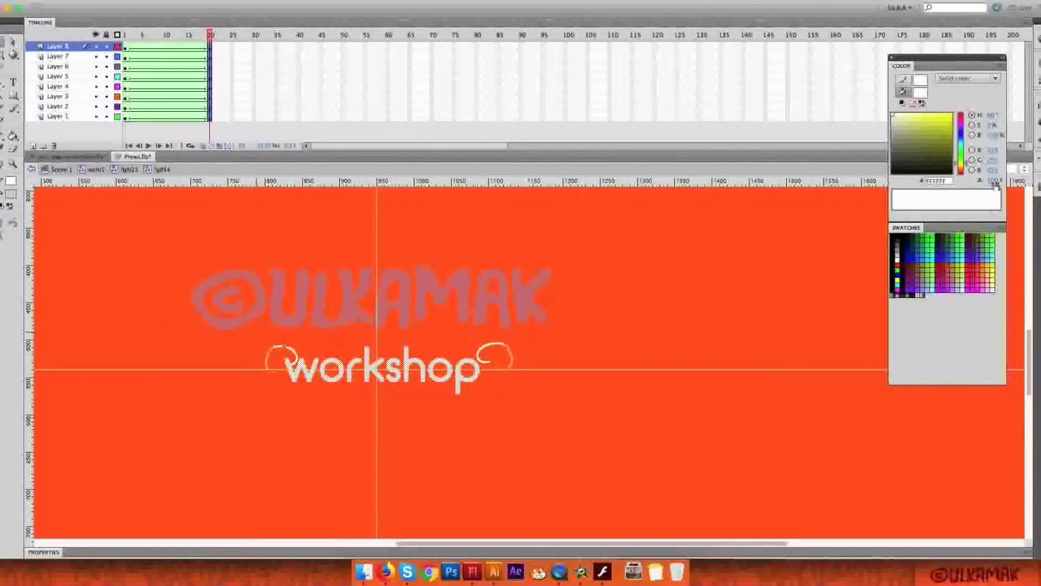
# Try recoloring the workshop letters at frame 20 with a swatch and undo it.
pyautogui.click(987, 264)
pyautogui.press('super+z')
pyautogui.click(544, 388)
pyautogui.moveTo(211, 117); pyautogui.dragTo(210, 48)
pyautogui.click(920, 93)
pyautogui.click(987, 263)
pyautogui.press('super+z')
pyautogui.click(535, 321)
# Return to the parent symbols, play the combined lettering animation and save the file.
pyautogui.click(129, 170)
pyautogui.press('Return')
pyautogui.press('Return')
pyautogui.press('Return')
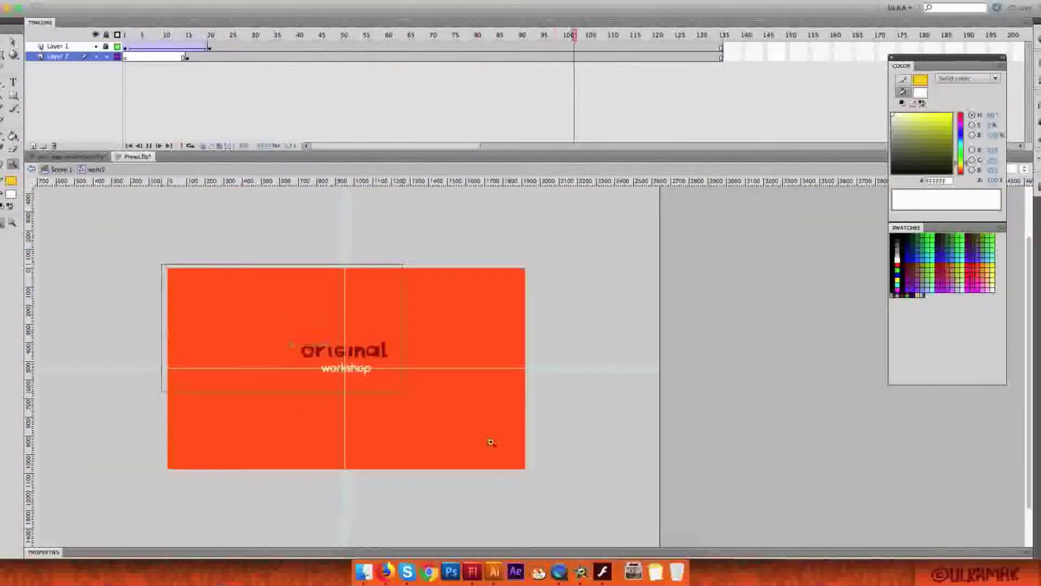
pyautogui.press('super+s')
pyautogui.click(144, 34)
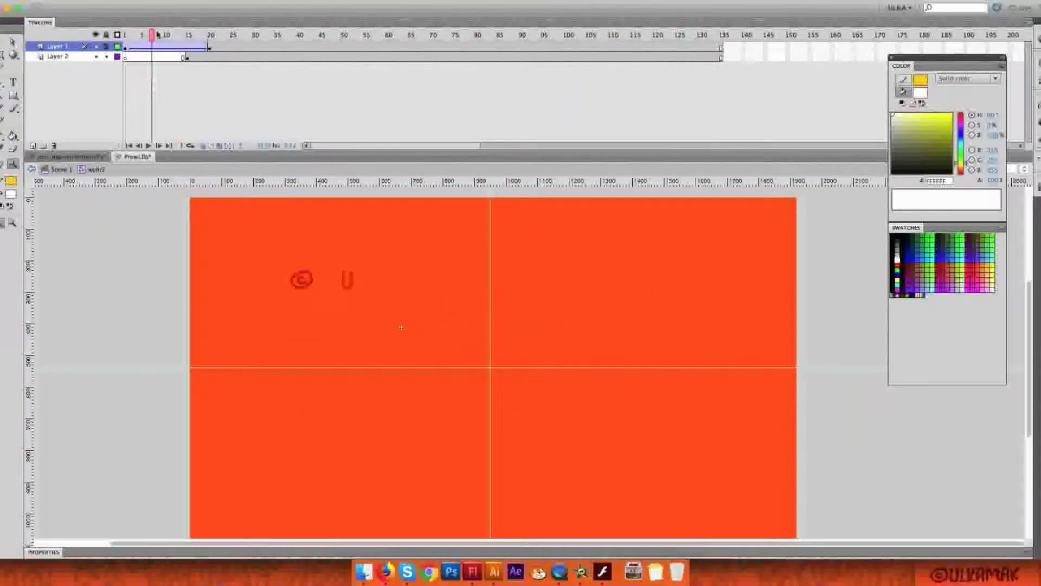
pyautogui.press('Return')
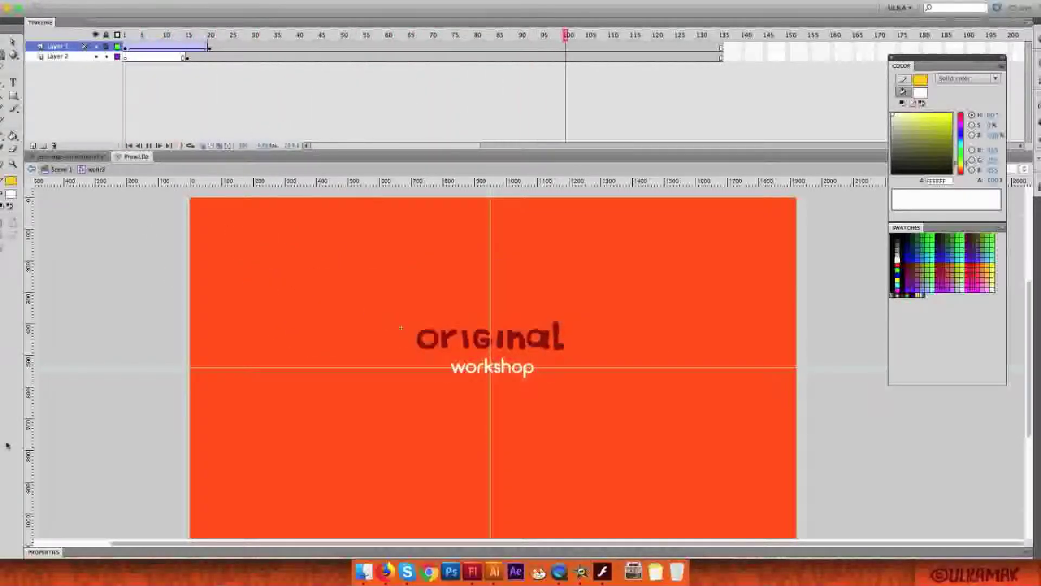
# Open the document's frame rate value and preview the published movie.
pyautogui.click(82, 475)
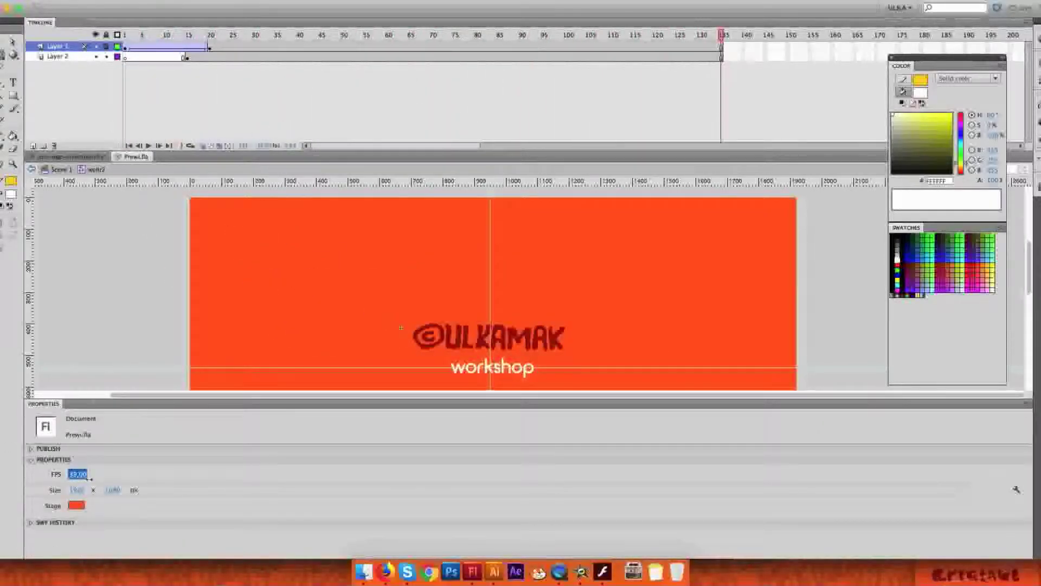
pyautogui.doubleClick(52, 404)
pyautogui.hscroll(-1, 116, 379)
pyautogui.hscroll(1, 116, 379)
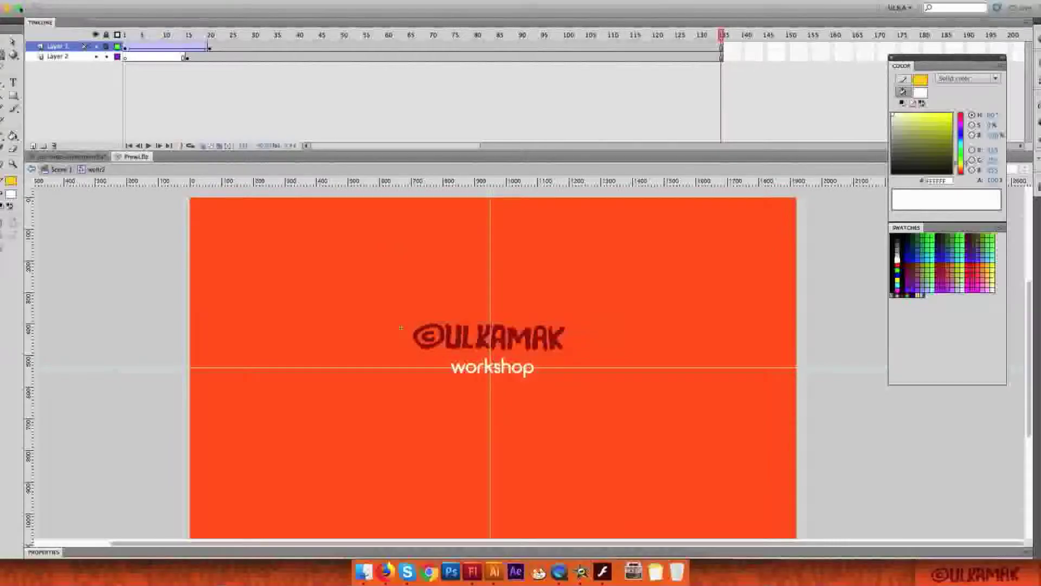
pyautogui.click(52, 1)
pyautogui.click(67, 193)
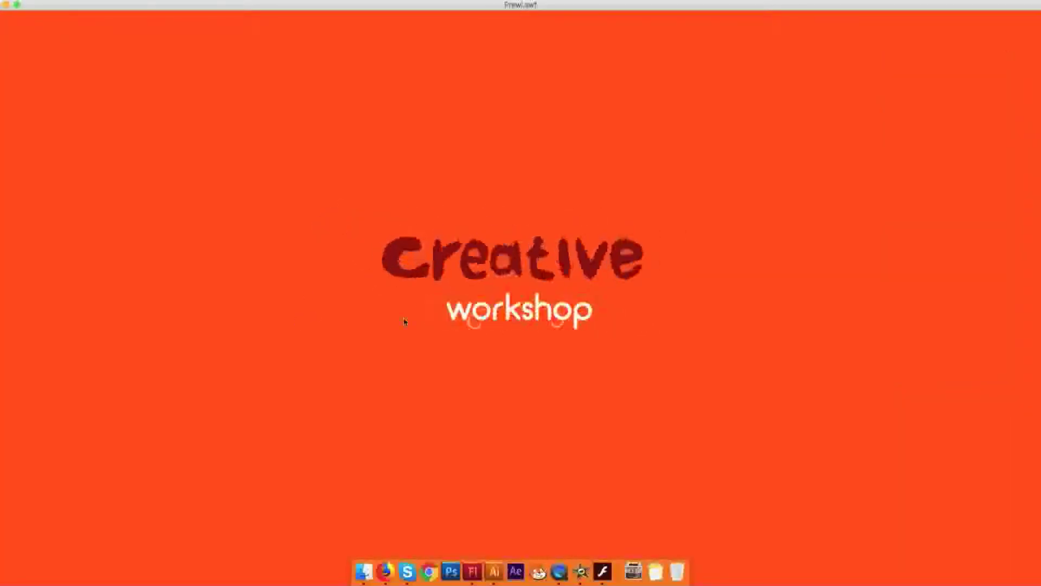
pyautogui.press('super+w')
# Extend Layer 1 in Scene 1 to frame 135, save the file and test the movie.
pyautogui.click(61, 169)
pyautogui.click(722, 48)
pyautogui.press('F5')
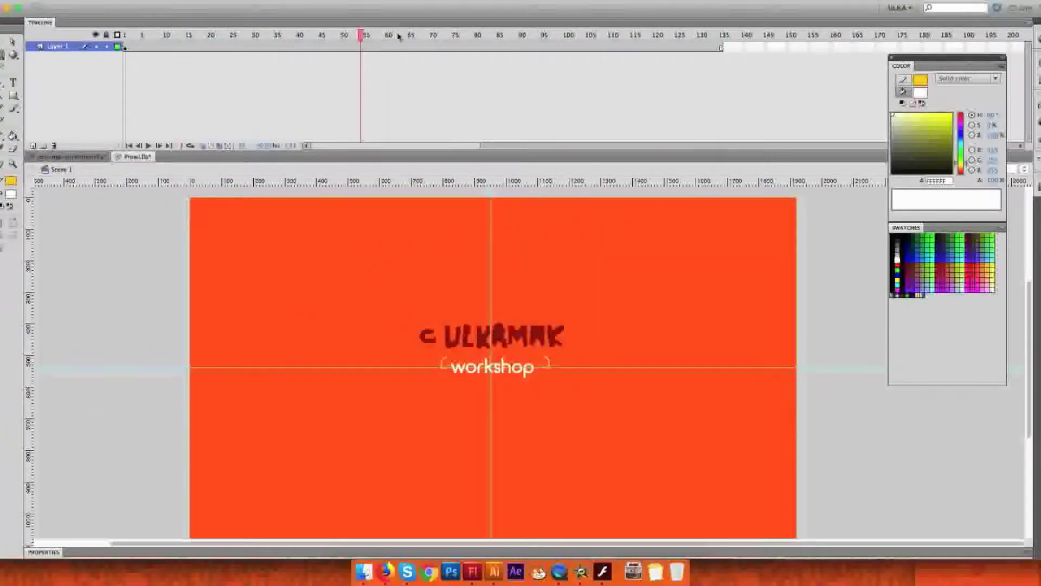
pyautogui.click(51, 1)
pyautogui.click(88, 79)
pyautogui.press('super+Return')
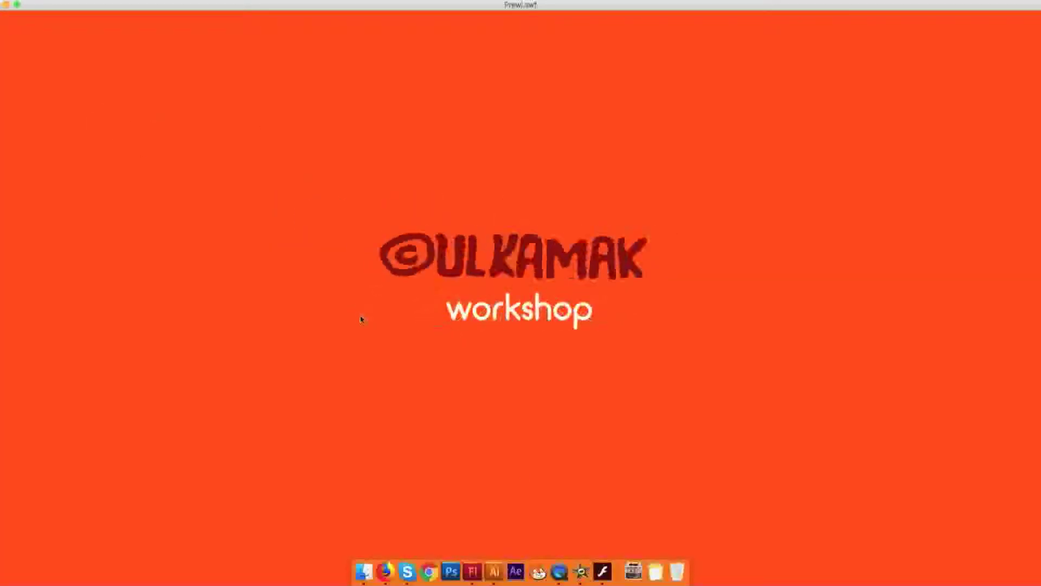
pyautogui.click(2, 4)
# Set the document's frame rate to 40 fps and preview the published movie.
pyautogui.click(82, 474)
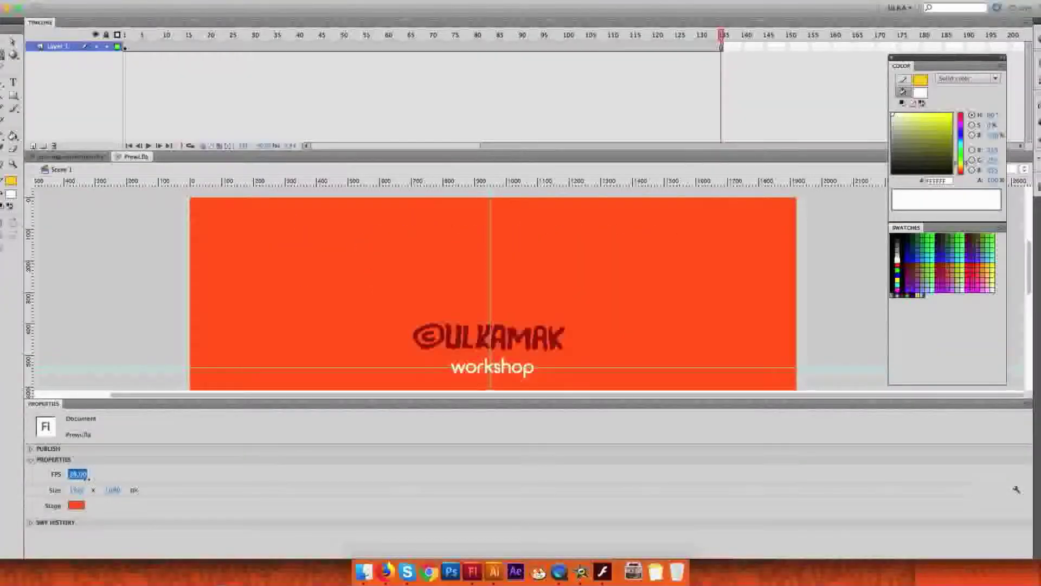
pyautogui.write('40')
pyautogui.press('Return')
pyautogui.click(49, 1)
pyautogui.click(216, 193)
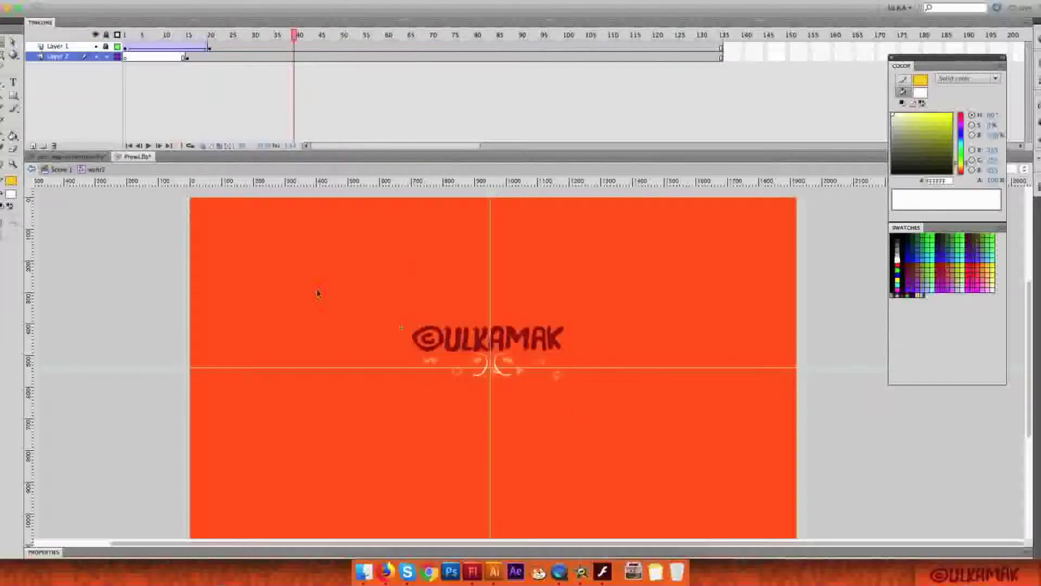
# In the parent symbol, lock Layer 2 and add a new layer at the top of the stack.
pyautogui.click(106, 56)
pyautogui.click(33, 146)
pyautogui.moveTo(59, 56); pyautogui.dragTo(59, 44)
pyautogui.click(191, 35)
# Draw a small rectangle at the guide intersection, convert it to a symbol named hjk98 and open it for editing.
pyautogui.press('r')
pyautogui.moveTo(490, 367); pyautogui.dragTo(503, 375)
pyautogui.press('v')
pyautogui.press('F8')
pyautogui.write('hjk98')
pyautogui.click(646, 133)
pyautogui.doubleClick(492, 369)
# Insert keyframes at frames 5 and 10 in the new symbol and create a shape tween between them.
pyautogui.click(142, 48)
pyautogui.press('F6')
pyautogui.click(165, 47)
pyautogui.press('F6')
pyautogui.rightClick(141, 48)
pyautogui.click(208, 63)
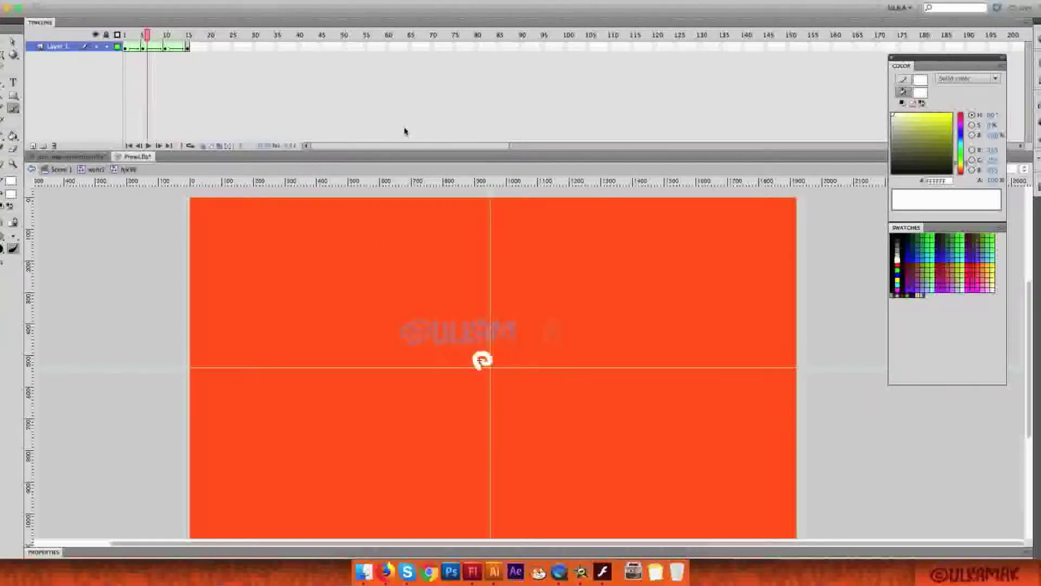
# Replace the artwork at frame 15 with a freehand white swirl at the guide intersection.
pyautogui.click(188, 48)
pyautogui.press('Delete')
pyautogui.moveTo(492, 358); pyautogui.dragTo(482, 363)
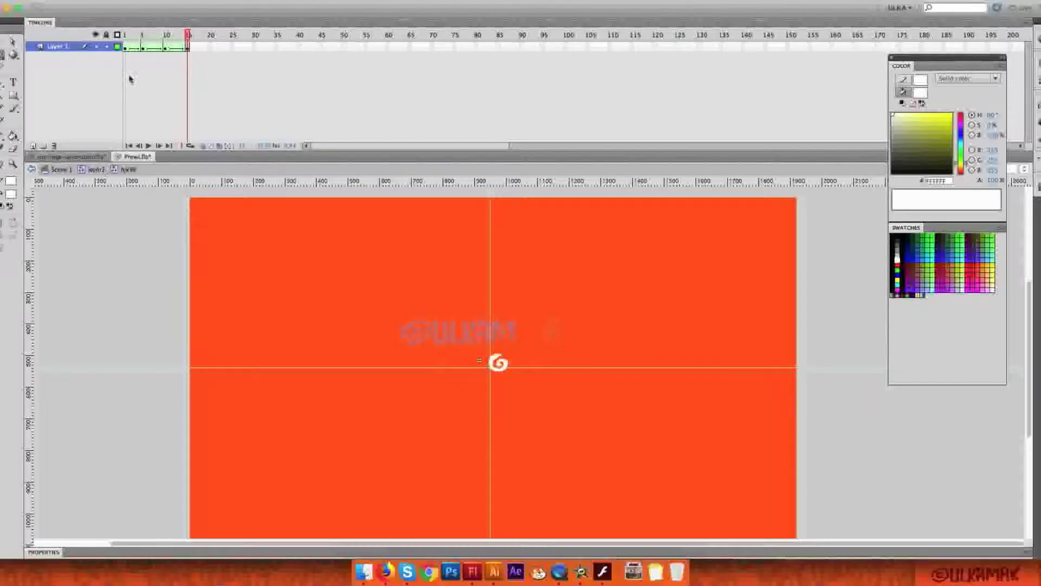
# Return to the parent symbol and convert the white swirl on Layer 3 to a new symbol.
pyautogui.click(96, 170)
pyautogui.moveTo(495, 340); pyautogui.dragTo(534, 337)
pyautogui.press('F8')
pyautogui.write('hjk')
pyautogui.press('Return')
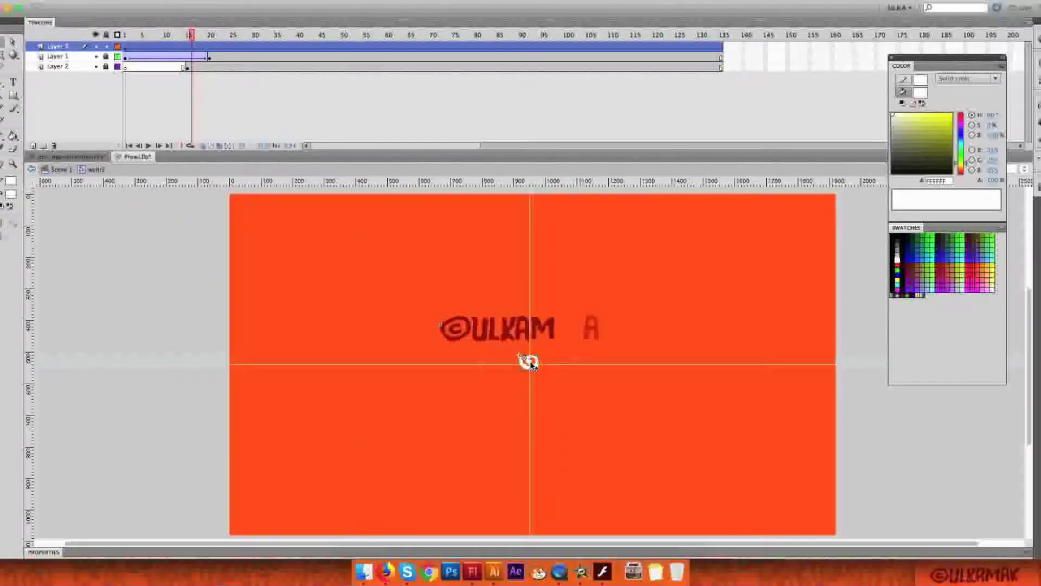
# Open the new swirl symbol for editing in place, close up on the guide intersection.
pyautogui.doubleClick(531, 365)
pyautogui.press('super+equal')
pyautogui.press('super+equal')
pyautogui.hscroll(-10, 625, 359)
pyautogui.hscroll(12, 506, 479)
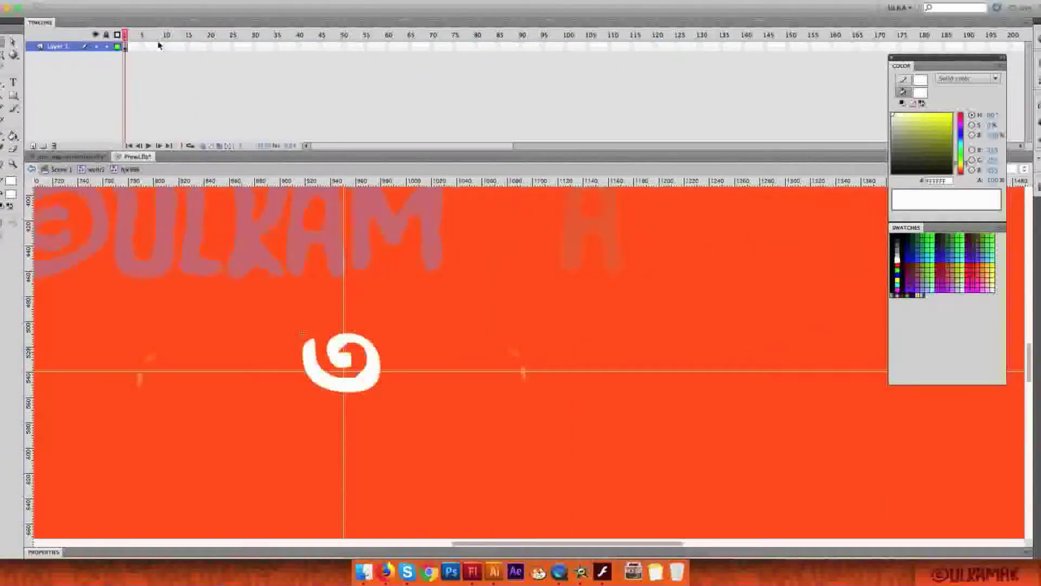
# Extend the swirl symbol's layer and insert keyframes at frames 7, 13 and 20.
pyautogui.click(189, 47)
pyautogui.press('F5')
pyautogui.click(146, 47)
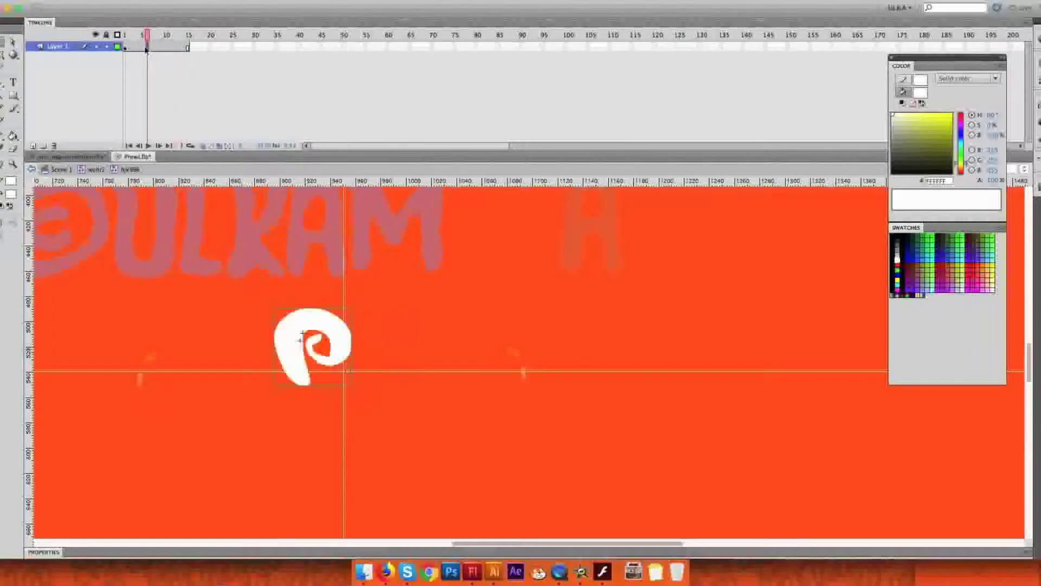
pyautogui.click(176, 49)
pyautogui.press('F6')
pyautogui.click(210, 48)
pyautogui.press('F6')
# Create classic tweens across frames 1–7 and 13–20, easing the first at 100 and adjusting the second's ease.
pyautogui.rightClick(137, 49)
pyautogui.click(163, 65)
pyautogui.click(136, 49)
pyautogui.click(43, 552)
pyautogui.moveTo(74, 474); pyautogui.dragTo(264, 473)
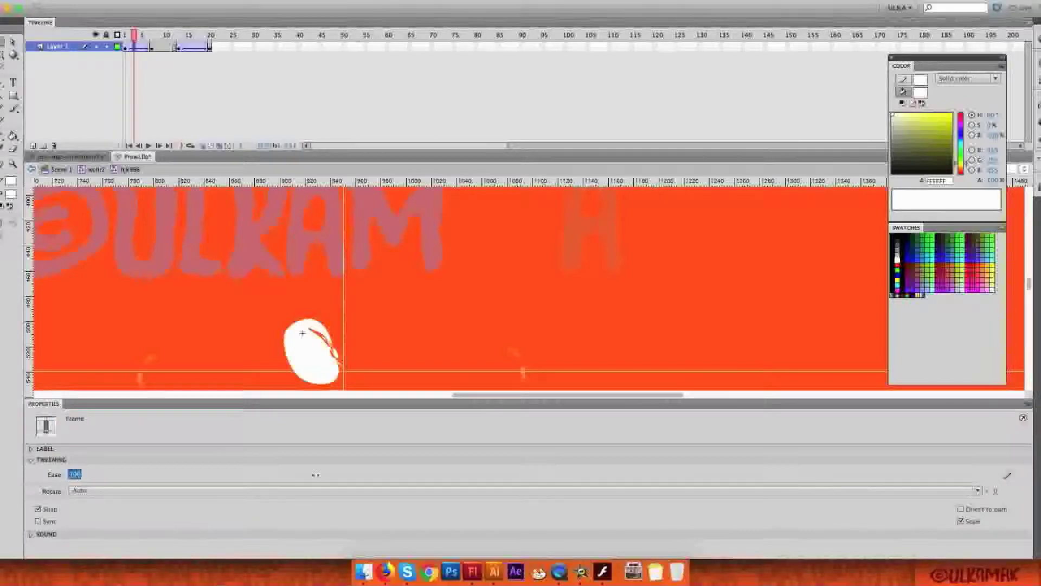
pyautogui.click(192, 48)
pyautogui.moveTo(74, 474); pyautogui.dragTo(239, 475)
pyautogui.click(43, 402)
# Shrink the swirl at frame 1 to a tiny size on the guide intersection and play the animation.
pyautogui.click(125, 49)
pyautogui.moveTo(383, 395); pyautogui.dragTo(344, 365)
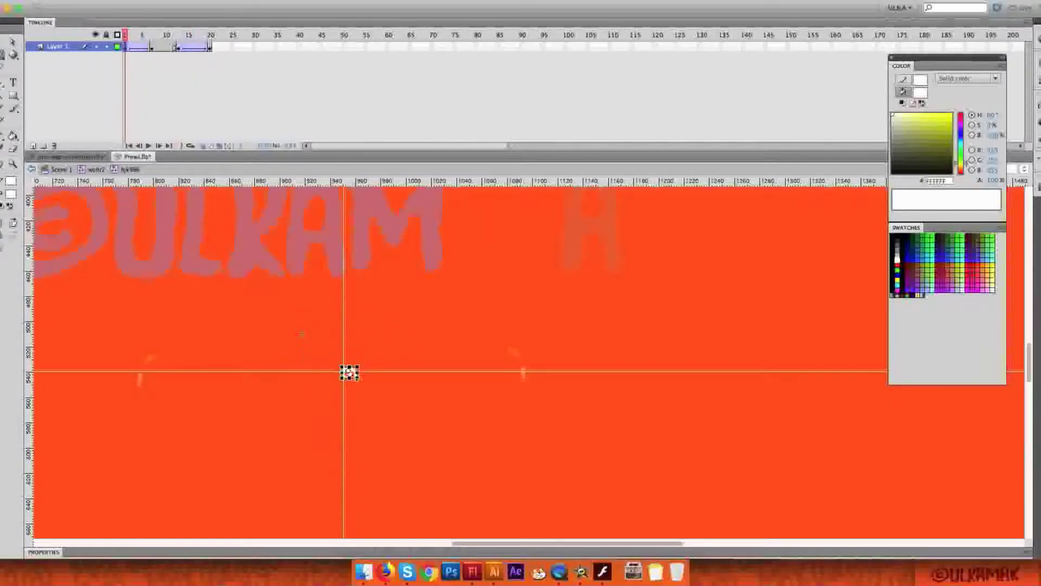
pyautogui.press('Return')
# Apply an Alpha color effect to the swirl instances at frames 20 and 1.
pyautogui.click(43, 552)
pyautogui.click(89, 493)
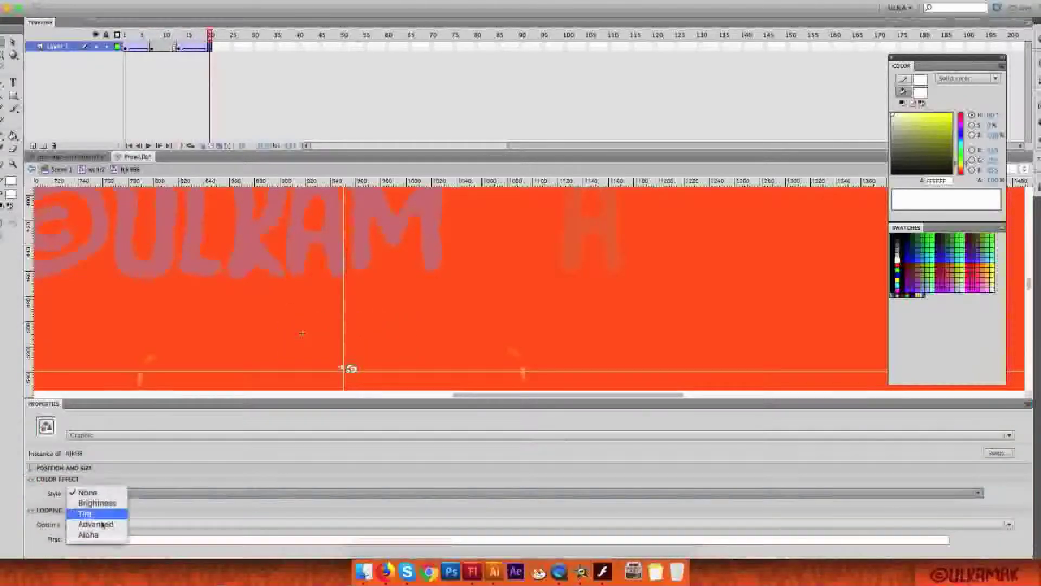
pyautogui.click(88, 534)
pyautogui.click(126, 49)
pyautogui.click(351, 372)
pyautogui.click(88, 493)
pyautogui.click(88, 535)
pyautogui.click(43, 403)
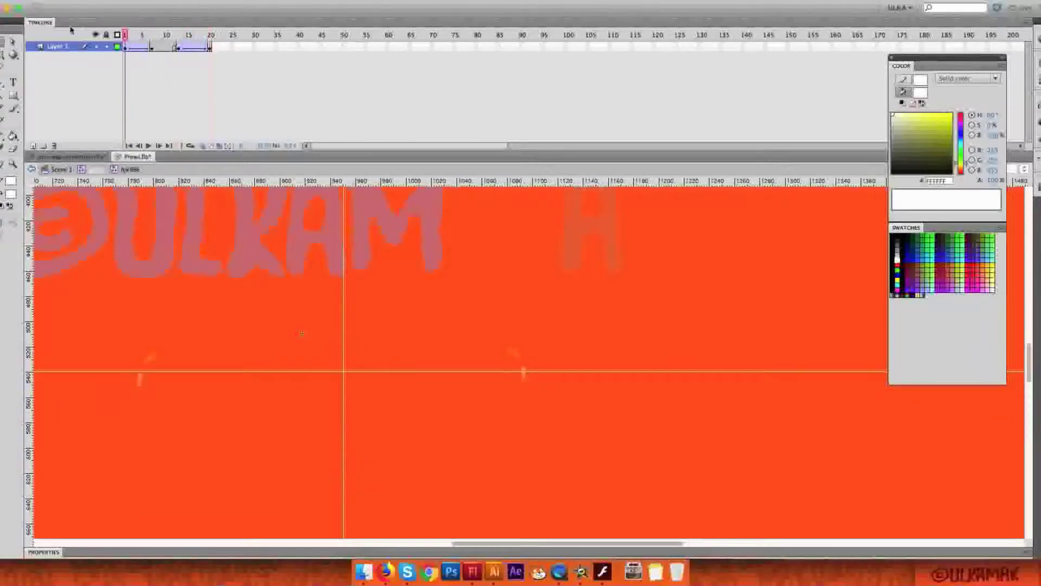
# Set the looping start frame of the swirl instances at frames 7 and 13, using 1 for the latter, and replay.
pyautogui.click(143, 49)
pyautogui.click(152, 49)
pyautogui.click(312, 347)
pyautogui.click(43, 552)
pyautogui.click(76, 539)
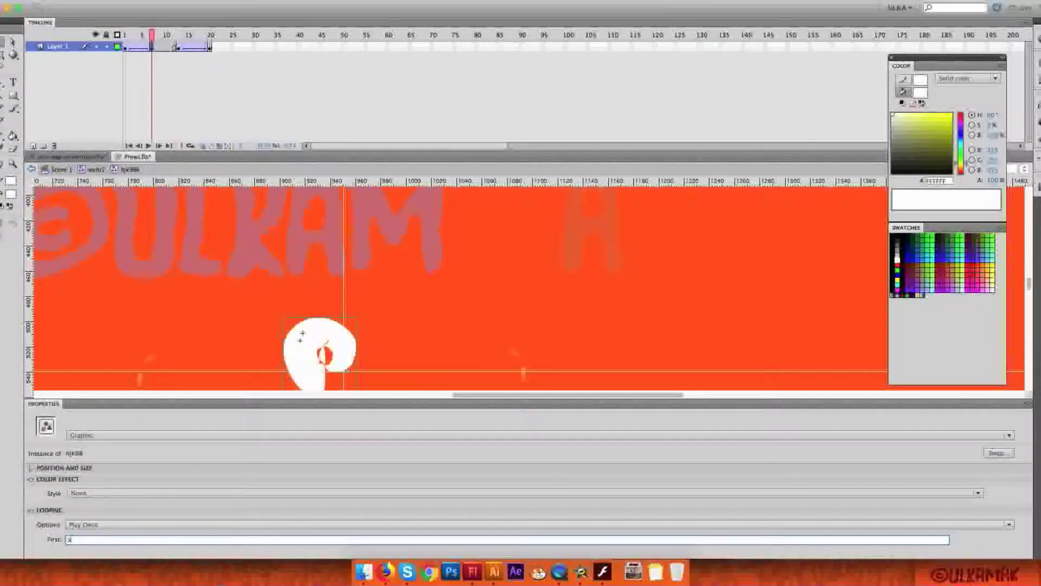
pyautogui.click(178, 49)
pyautogui.click(347, 352)
pyautogui.click(76, 540)
pyautogui.write('1')
pyautogui.press('Return')
pyautogui.click(44, 403)
pyautogui.click(125, 49)
pyautogui.press('Return')
# Move the frame 7 keyframe to frame 10, replay, and remove the tweens from both spans.
pyautogui.click(151, 48)
pyautogui.moveTo(151, 49)
pyautogui.mouseDown()
pyautogui.moveTo(143, 49)
pyautogui.moveTo(165, 50)
pyautogui.mouseUp()
pyautogui.press('Return')
pyautogui.press('Return')
pyautogui.rightClick(134, 48)
pyautogui.click(149, 50)
pyautogui.rightClick(180, 49)
pyautogui.click(195, 49)
# Set up keyframes at frames 5 and 10 and create a classic tween across frames 1–5.
pyautogui.click(165, 50)
pyautogui.click(143, 50)
pyautogui.hscroll(-15, 325, 358)
pyautogui.click(43, 552)
pyautogui.click(165, 49)
pyautogui.press('F6')
pyautogui.rightClick(131, 48)
pyautogui.click(157, 70)
pyautogui.click(143, 49)
# Reset the color effect style to None on the swirl instances at frames 5 and 10.
pyautogui.hscroll(15, 564, 330)
pyautogui.click(525, 302)
pyautogui.press('q')
pyautogui.click(74, 496)
pyautogui.click(82, 454)
pyautogui.moveTo(143, 34); pyautogui.dragTo(210, 35)
pyautogui.click(165, 48)
pyautogui.click(519, 298)
pyautogui.click(77, 497)
pyautogui.click(81, 455)
pyautogui.click(166, 35)
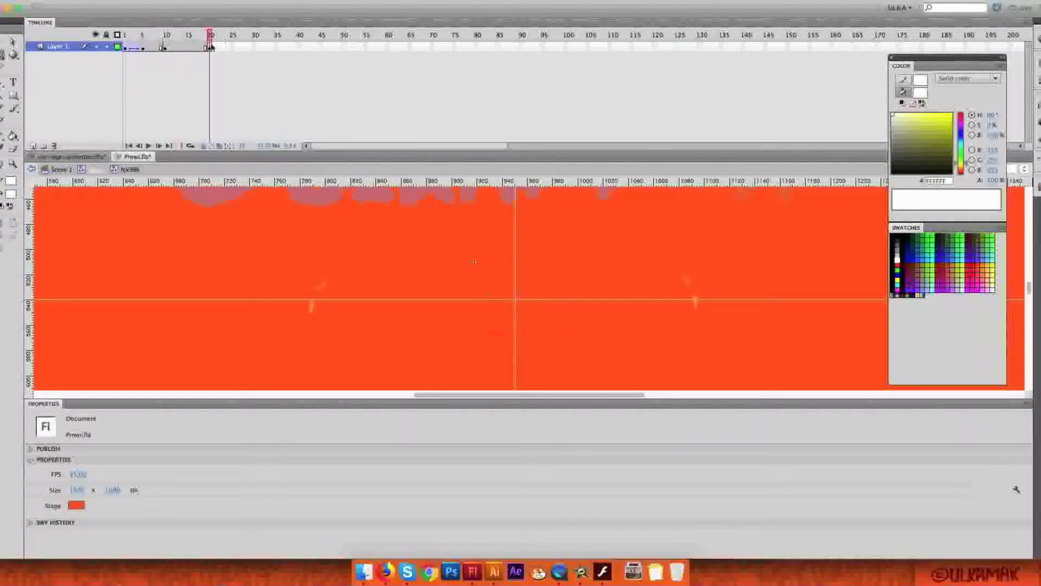
# Create a classic tween starting at frame 10 and preview the swirl animation from the first frame.
pyautogui.rightClick(188, 48)
pyautogui.click(215, 69)
pyautogui.click(214, 404)
pyautogui.click(149, 146)
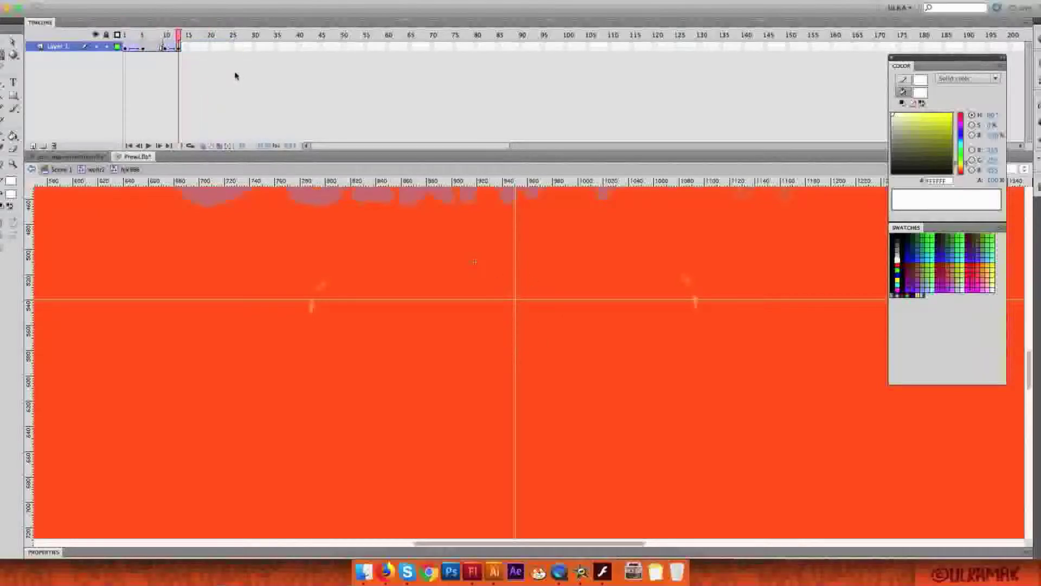
pyautogui.moveTo(157, 35); pyautogui.dragTo(126, 35)
pyautogui.click(126, 47)
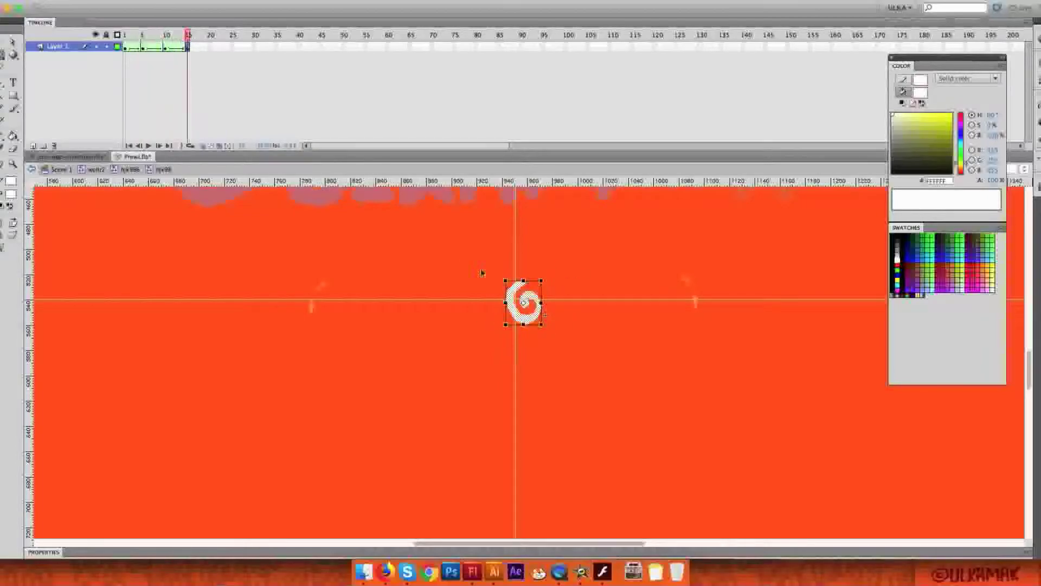
# Check the nested swirl's shape tween and select its frames from 10 to 19.
pyautogui.click(149, 34)
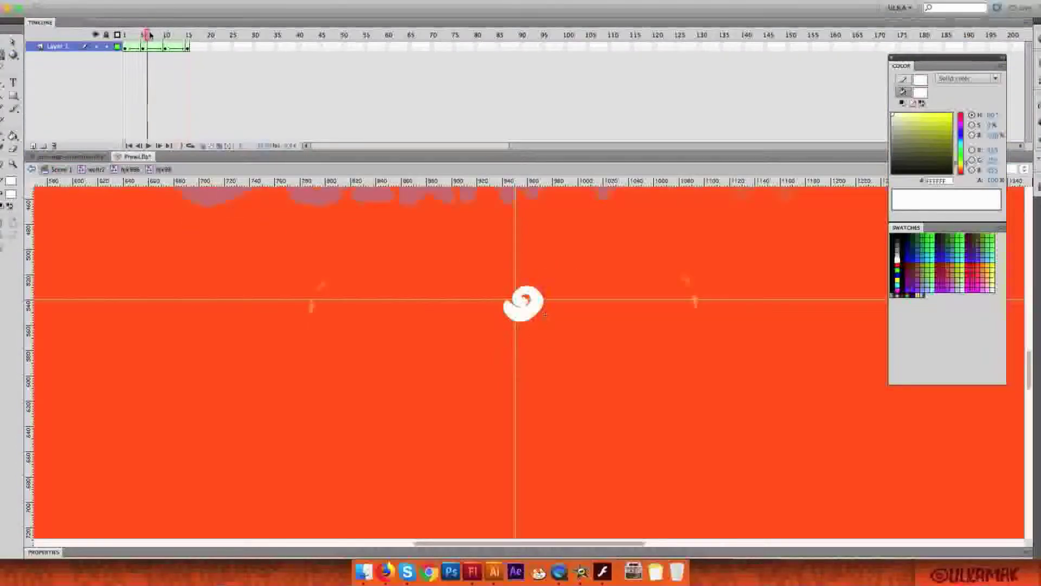
pyautogui.moveTo(206, 47); pyautogui.dragTo(166, 49)
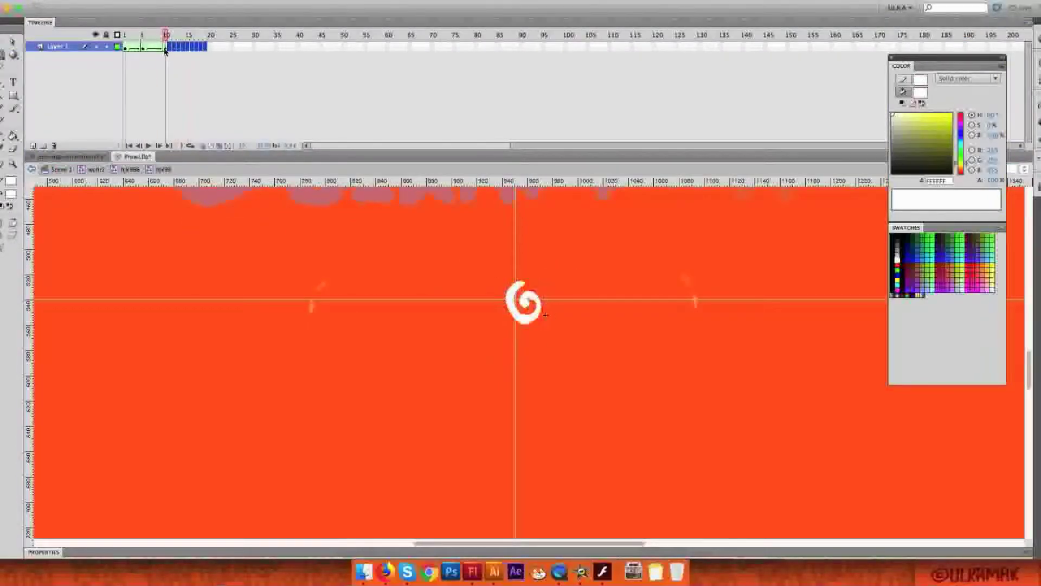
pyautogui.click(125, 48)
pyautogui.click(43, 552)
pyautogui.moveTo(170, 48); pyautogui.dragTo(188, 50)
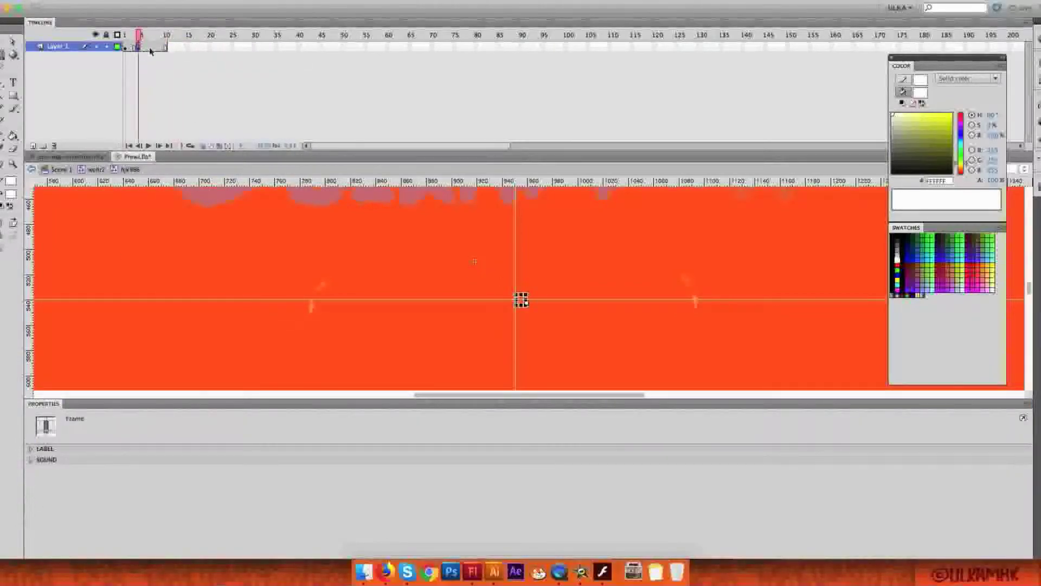
# Adjust the color effect style of the swirl instances at frames 4 and 7.
pyautogui.click(514, 292)
pyautogui.click(219, 145)
pyautogui.click(138, 48)
pyautogui.click(508, 285)
pyautogui.click(136, 493)
pyautogui.click(152, 35)
pyautogui.click(511, 284)
pyautogui.click(136, 493)
# Create classic tweens across frames 1–4 and 7–10 and return to the first frame.
pyautogui.rightClick(132, 47)
pyautogui.click(163, 74)
pyautogui.rightClick(158, 47)
pyautogui.click(190, 74)
pyautogui.click(125, 35)
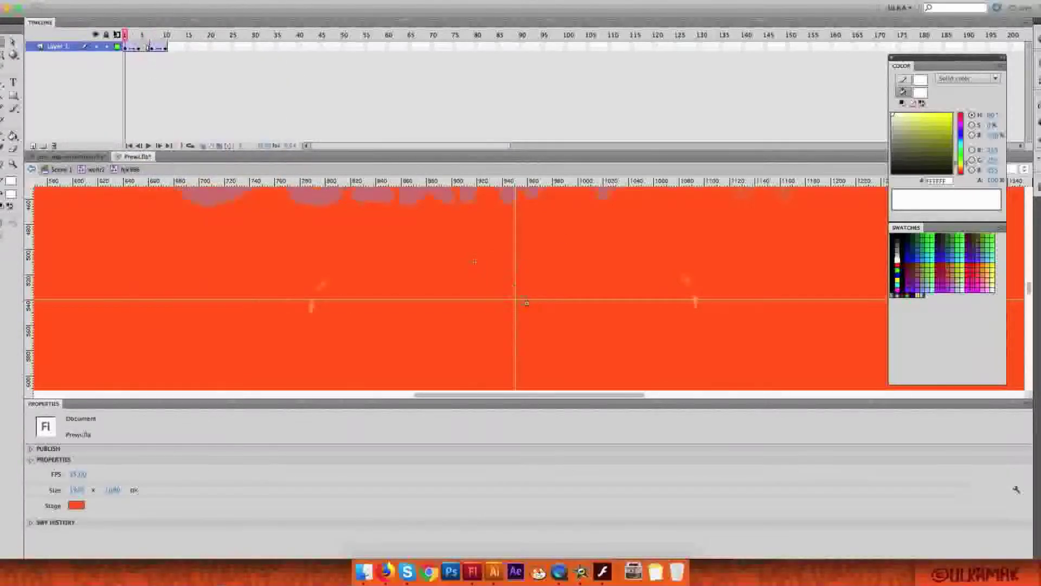
pyautogui.click(31, 406)
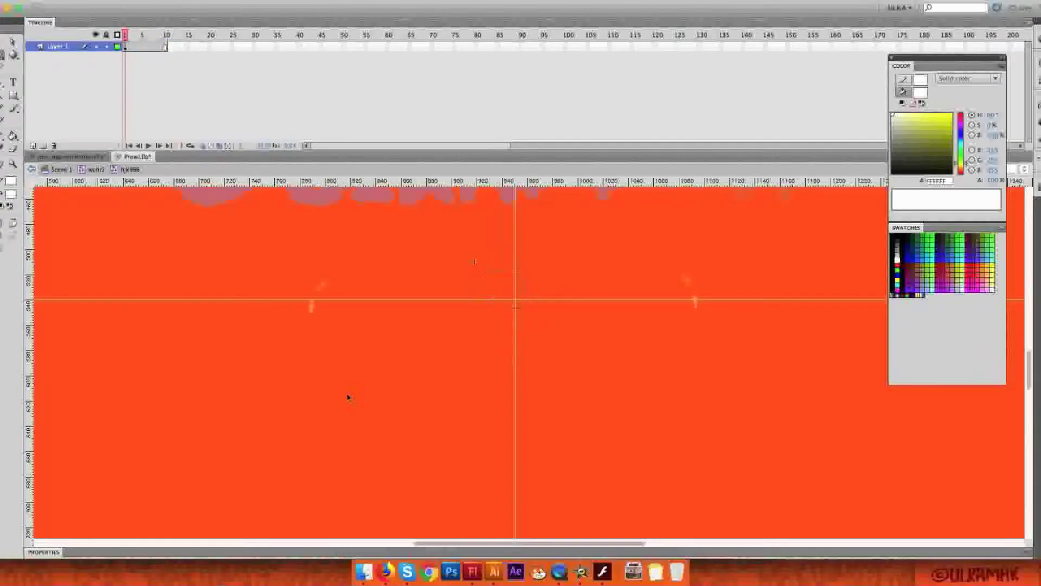
# Delete the existing artwork at frame 1 and paint a small white dot at the guide intersection with the Brush.
pyautogui.click(43, 552)
pyautogui.click(95, 494)
pyautogui.doubleClick(502, 290)
pyautogui.click(142, 36)
pyautogui.click(126, 36)
pyautogui.press('Delete')
pyautogui.press('b')
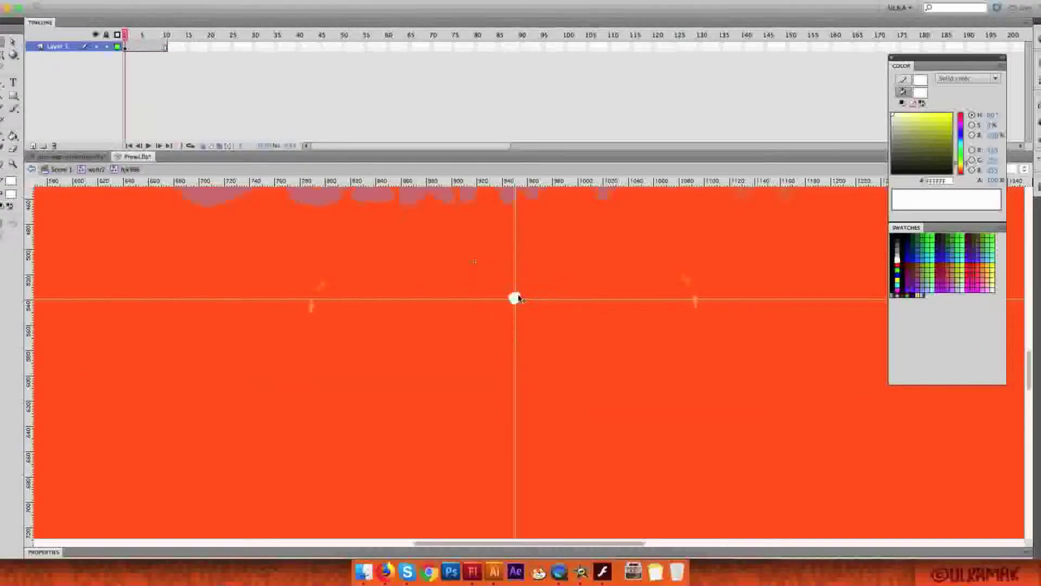
# Set the artwork's fill alpha to 0%, including at frame 10, and return to the enclosing symbol.
pyautogui.write('0')
pyautogui.press('Return')
pyautogui.click(165, 47)
pyautogui.click(991, 180)
pyautogui.write('0')
pyautogui.press('Return')
pyautogui.click(129, 170)
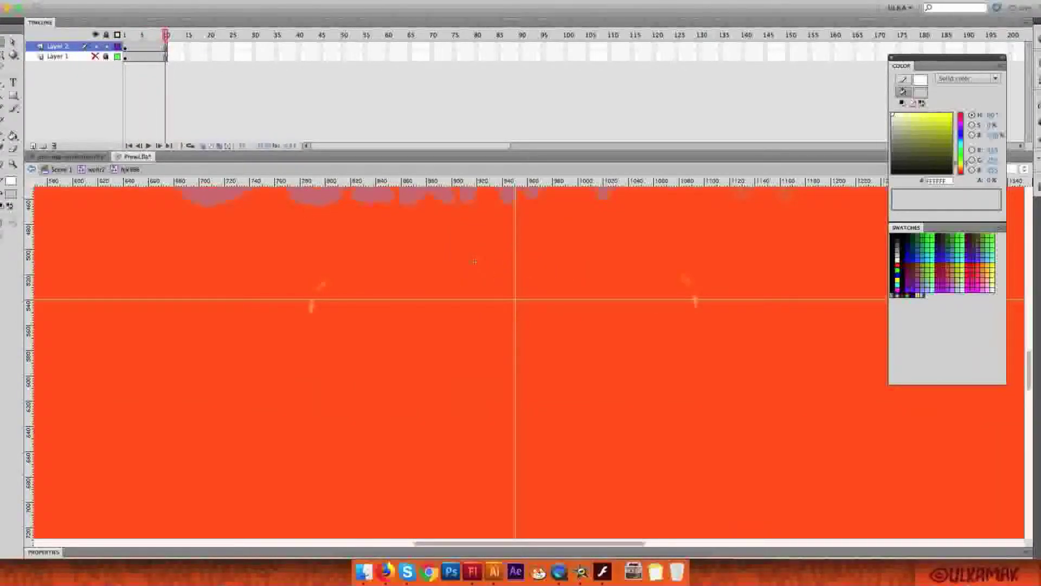
# Transform the artwork at frame 1 of Layer 2, lock that layer and unhide Layer 1.
pyautogui.click(125, 47)
pyautogui.press('q')
pyautogui.moveTo(472, 341); pyautogui.dragTo(432, 393)
pyautogui.click(107, 47)
pyautogui.click(95, 57)
pyautogui.click(166, 35)
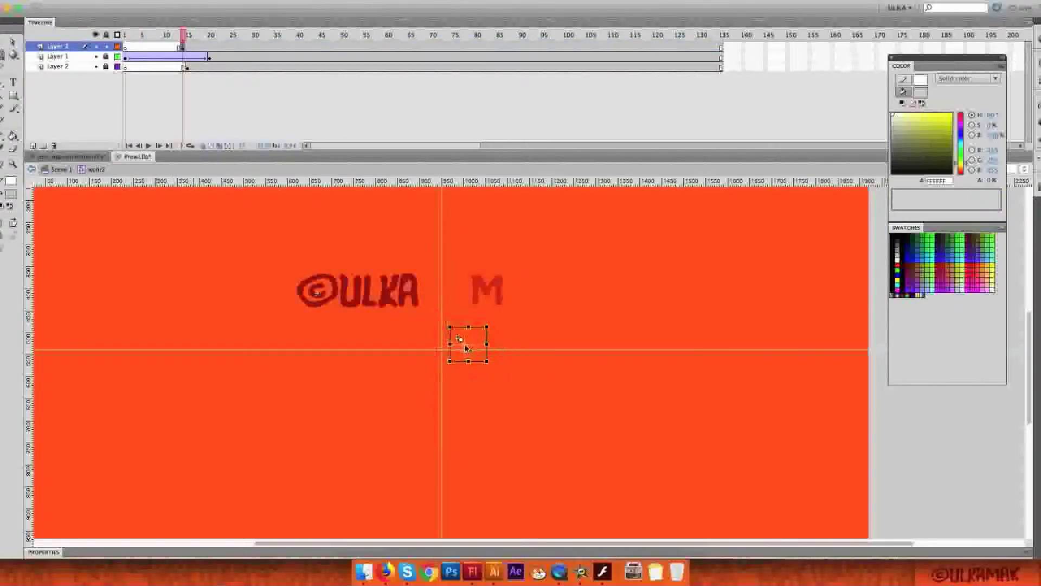
# Add a keyframe at frame 23 on Layer 3 and place the burst instance just below the © sign.
pyautogui.press('.')
pyautogui.press('.')
pyautogui.press('.')
pyautogui.press('.')
pyautogui.press('.')
pyautogui.press('.')
pyautogui.press('.')
pyautogui.click(465, 345)
pyautogui.click(45, 552)
pyautogui.click(45, 317)
pyautogui.moveTo(182, 35); pyautogui.dragTo(222, 33)
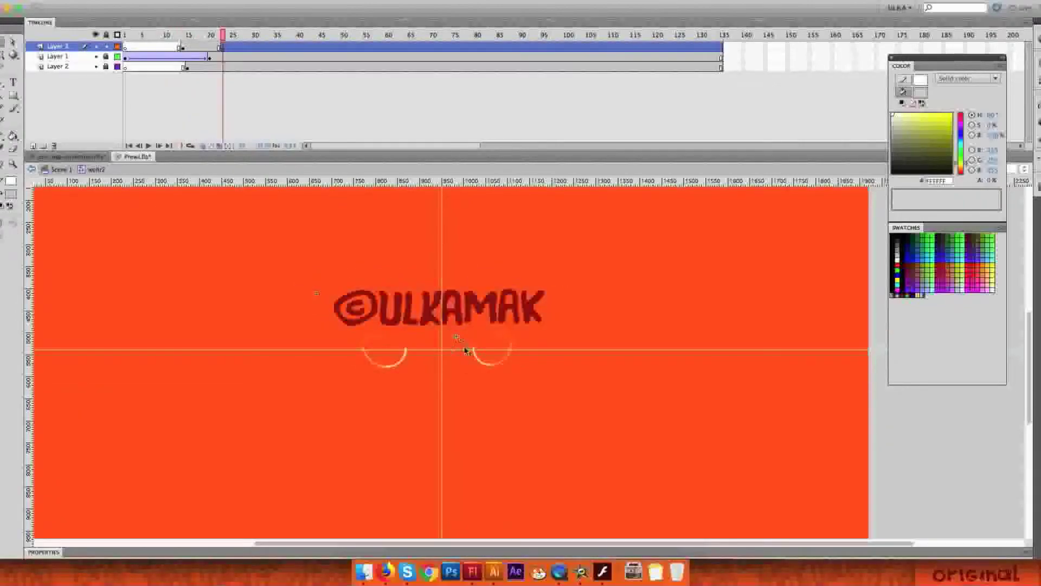
pyautogui.moveTo(223, 48); pyautogui.dragTo(721, 48)
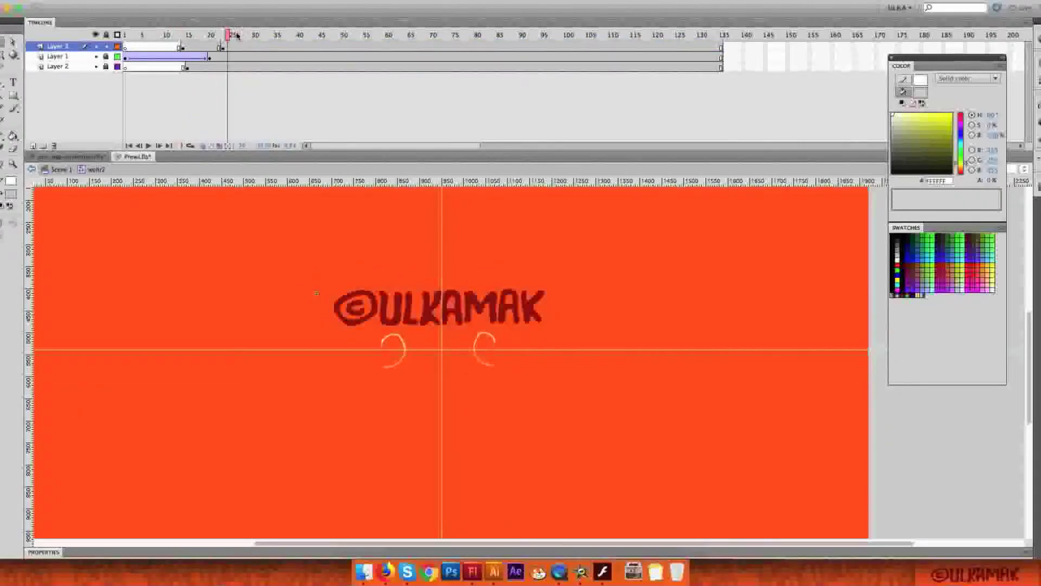
pyautogui.moveTo(456, 337); pyautogui.dragTo(424, 342)
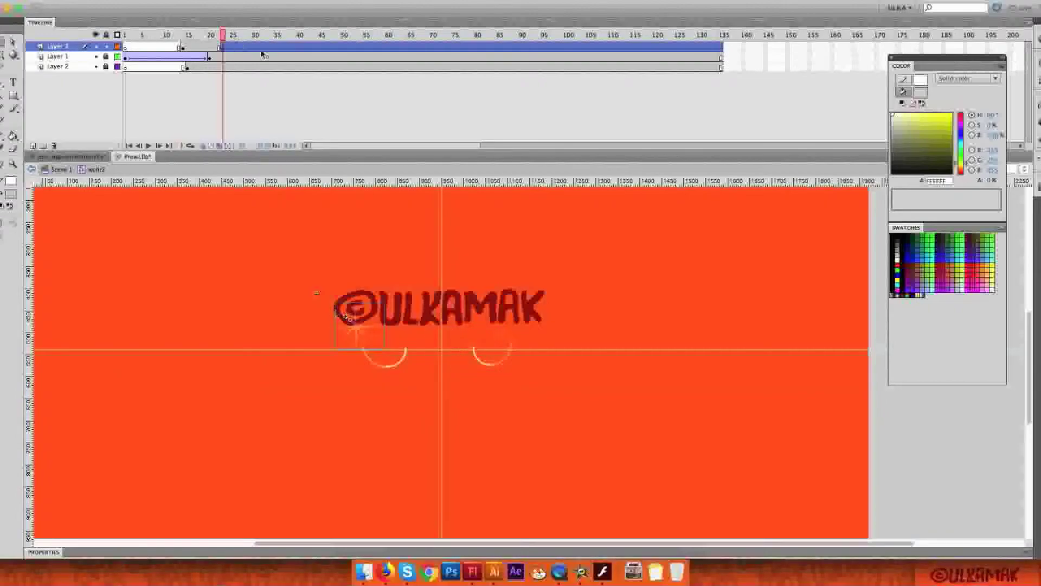
# Play the animation from the first frame, save the document and test the movie.
pyautogui.click(124, 35)
pyautogui.press('Return')
pyautogui.press('Return')
pyautogui.press('super+s')
pyautogui.click(53, 1)
pyautogui.click(110, 194)
pyautogui.press('super+Return')
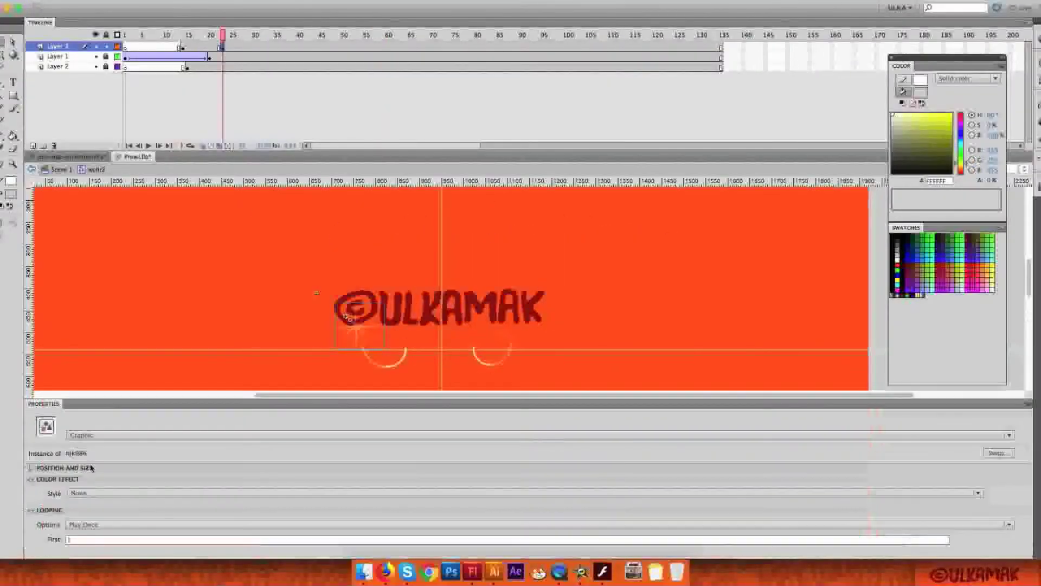
# Tint the burst below the © sign 100% light orange (red 255, green 190, blue 98) and replay the animation.
pyautogui.click(94, 493)
pyautogui.click(95, 514)
pyautogui.click(243, 36)
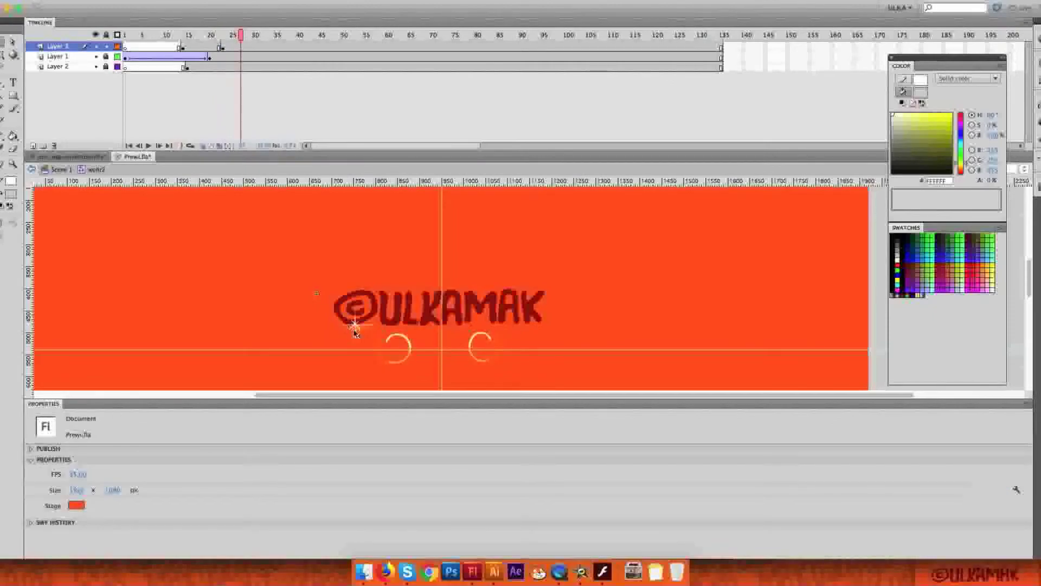
pyautogui.click(351, 328)
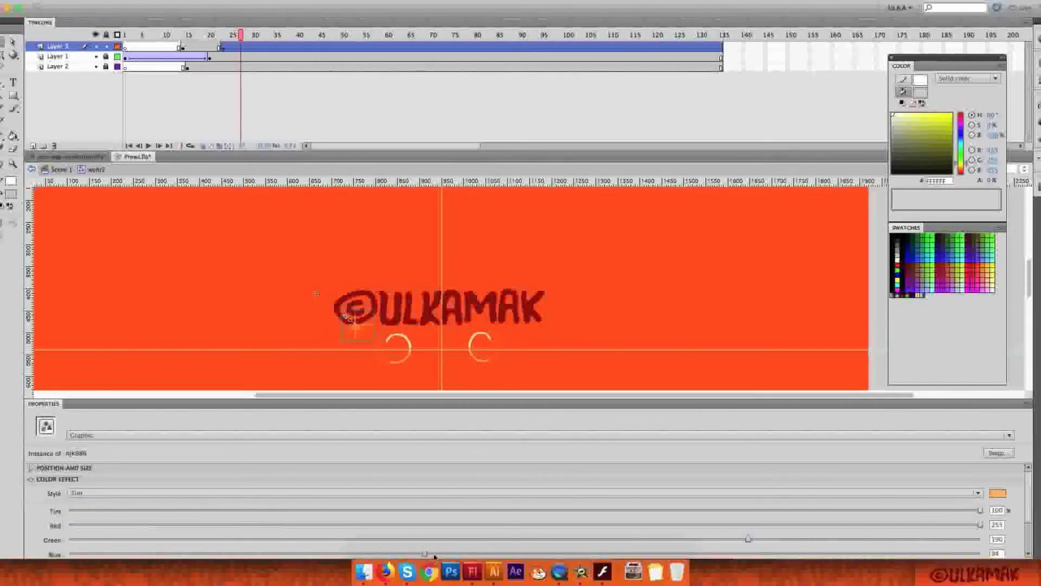
pyautogui.doubleClick(43, 404)
pyautogui.moveTo(241, 36); pyautogui.dragTo(157, 38)
pyautogui.press('Return')
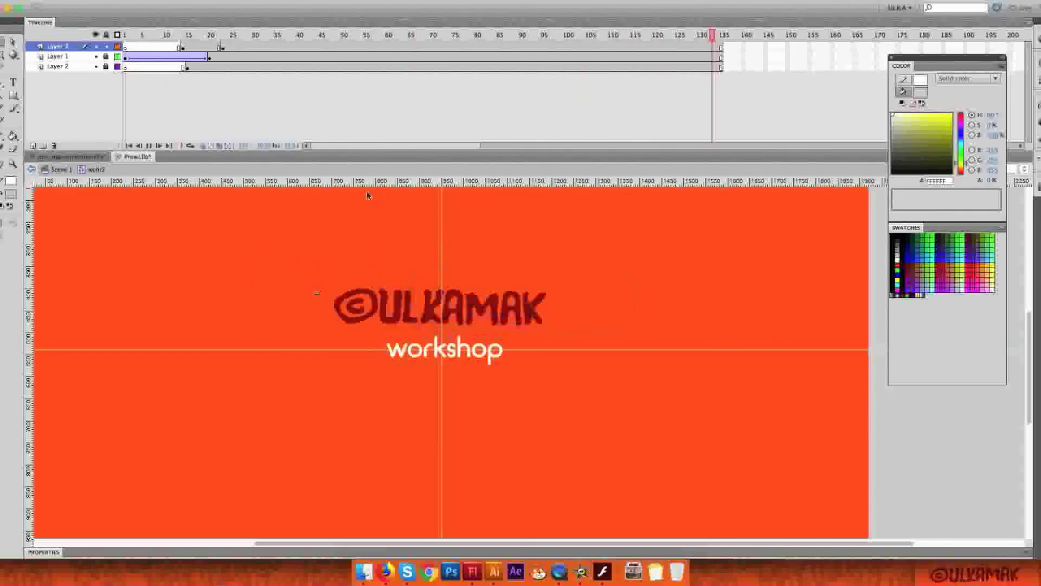